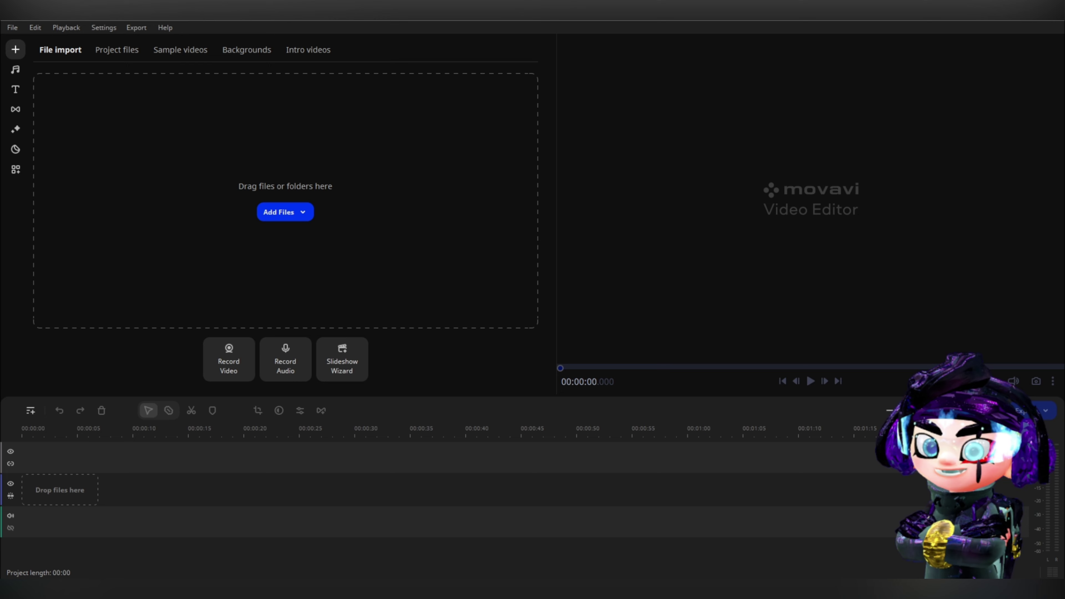
left_click_drag(26, 502, 59, 499)
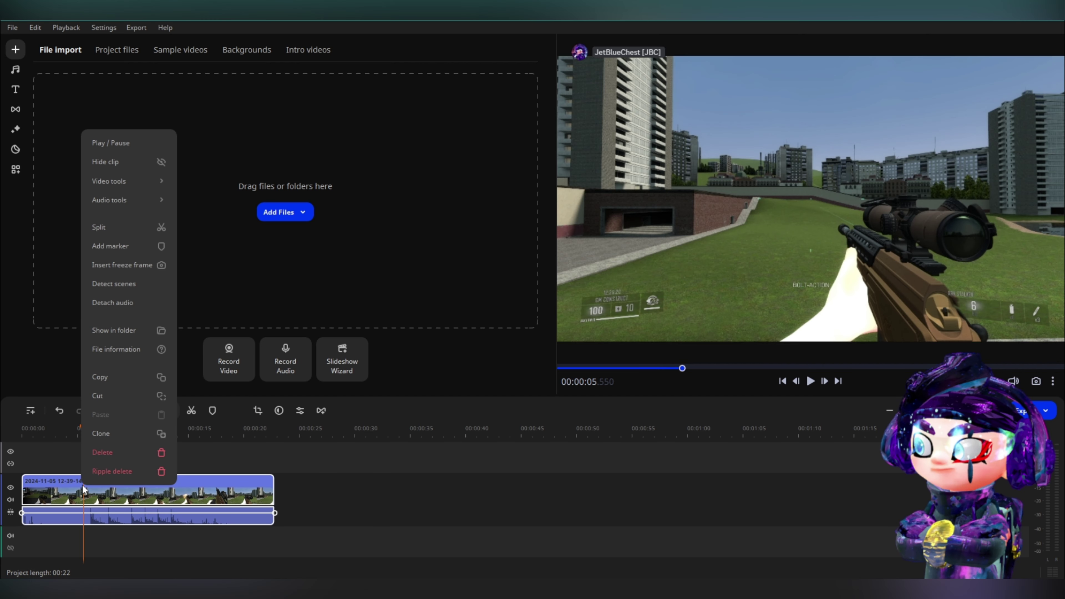
left_click(356, 496)
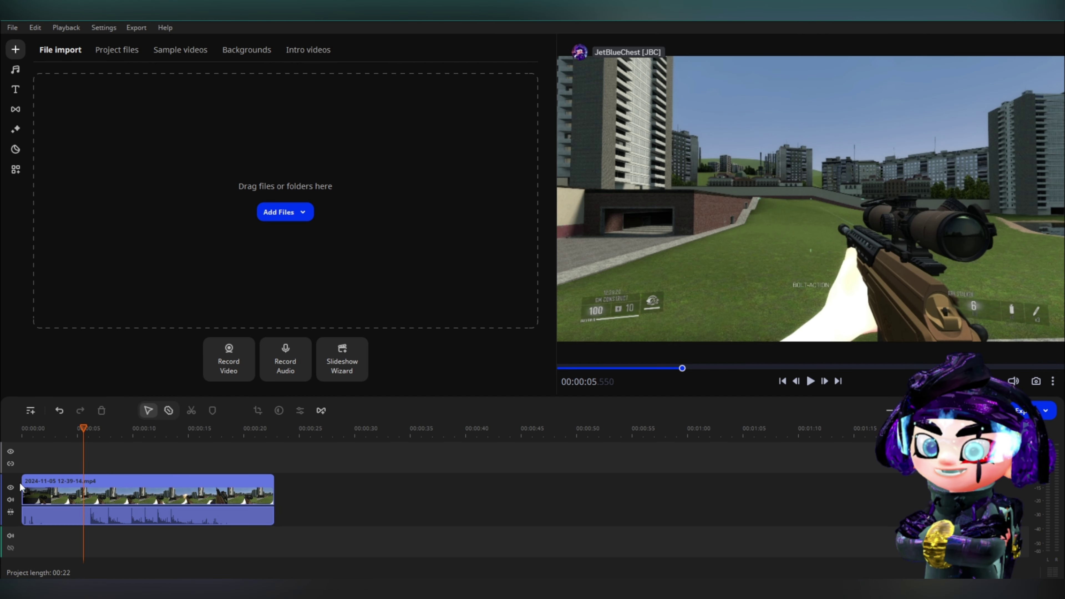
right_click(101, 482)
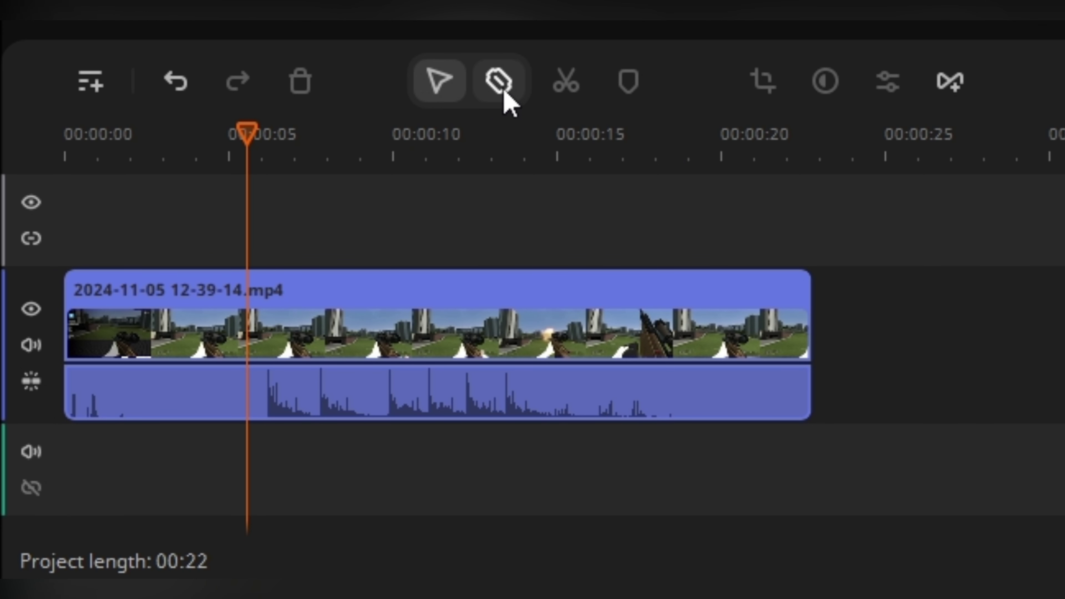
Split the clip at 00:05.5, delete the opening piece, and close the gap so it starts at zero.
left_click(504, 94)
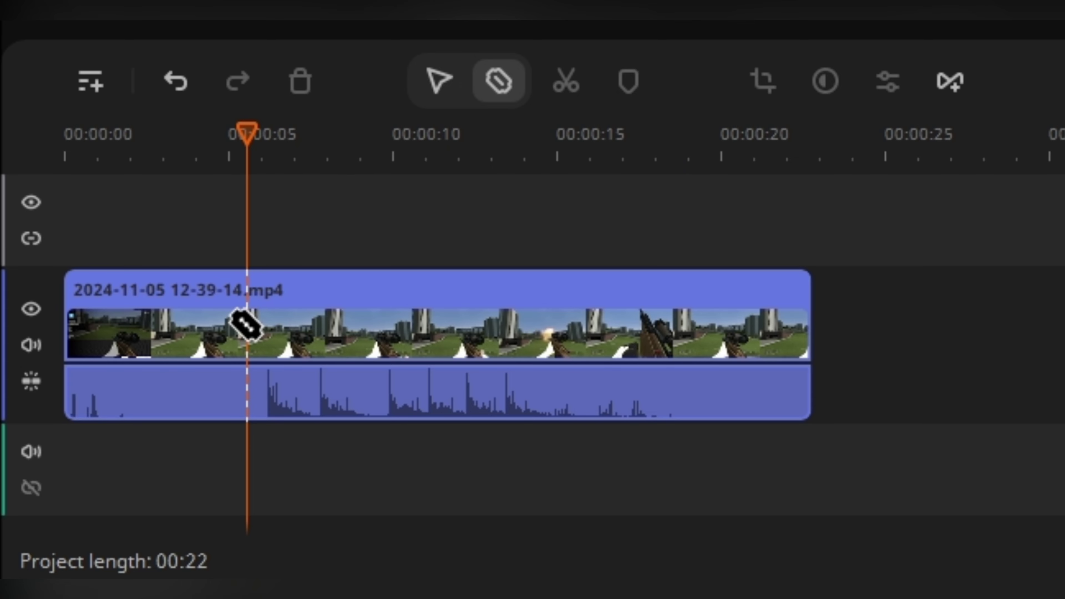
left_click(246, 324)
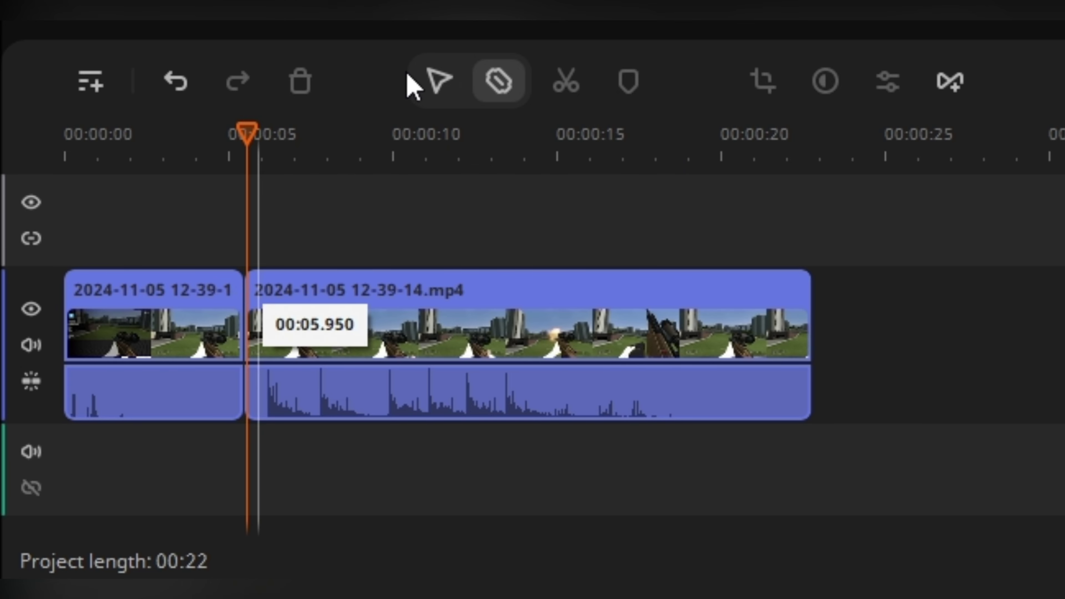
left_click(438, 80)
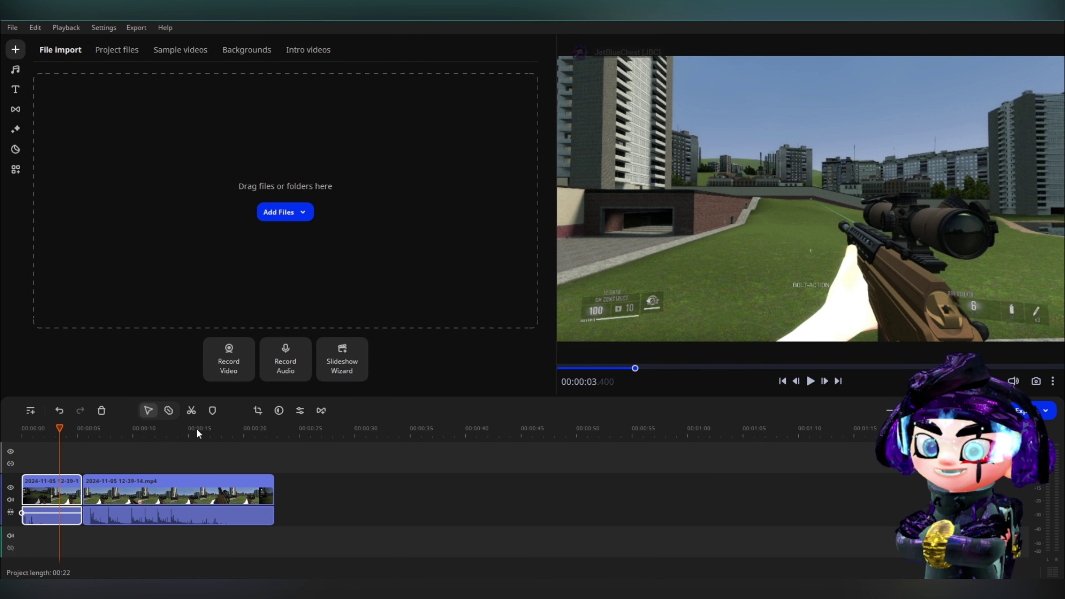
key("Delete")
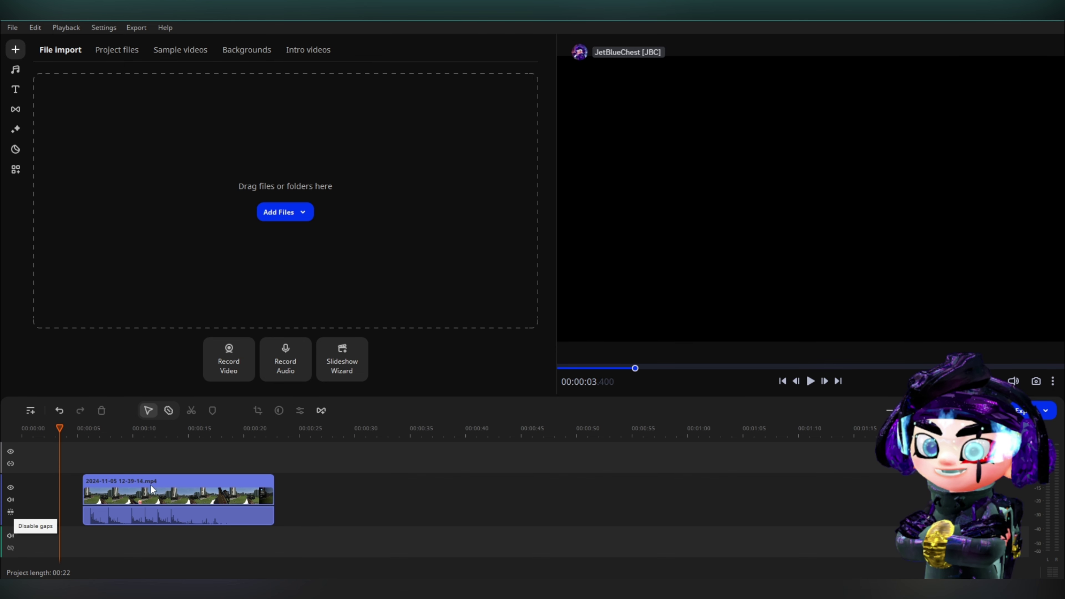
mouse_move(150, 485)
left_mouse_down()
mouse_move(117, 492)
mouse_move(142, 488)
left_mouse_up()
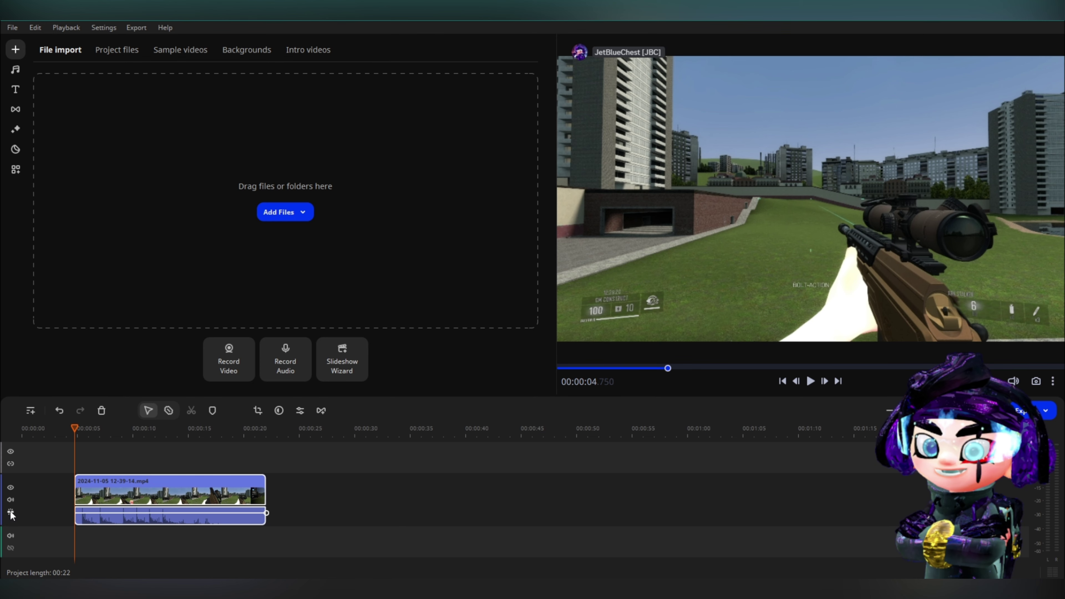
left_click(10, 512)
left_click(20, 436)
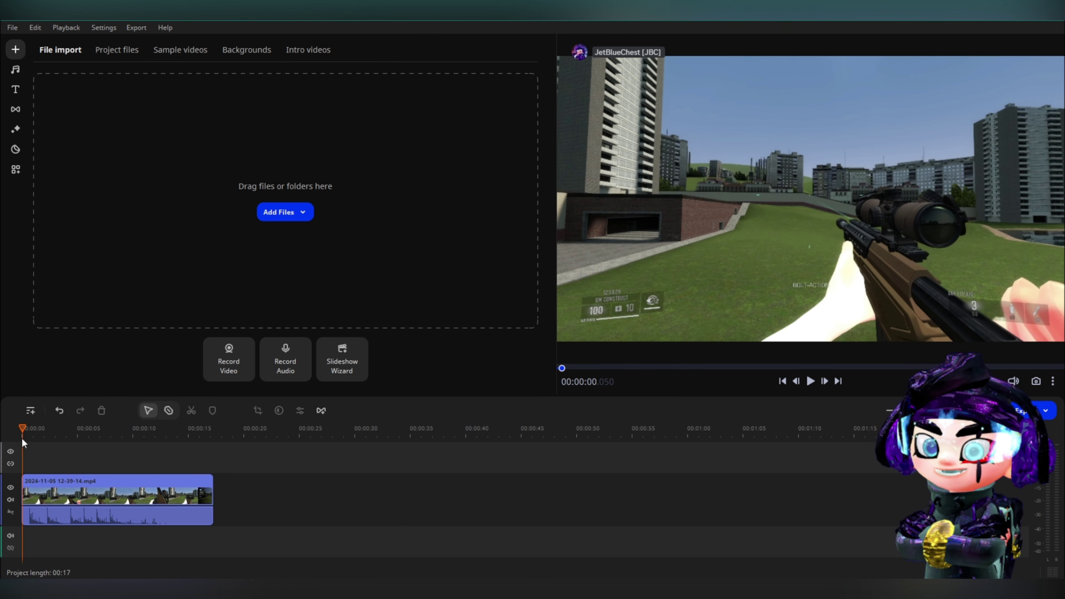
Open colour adjustments for the first clip and browse the ready-made presets.
left_click(88, 436)
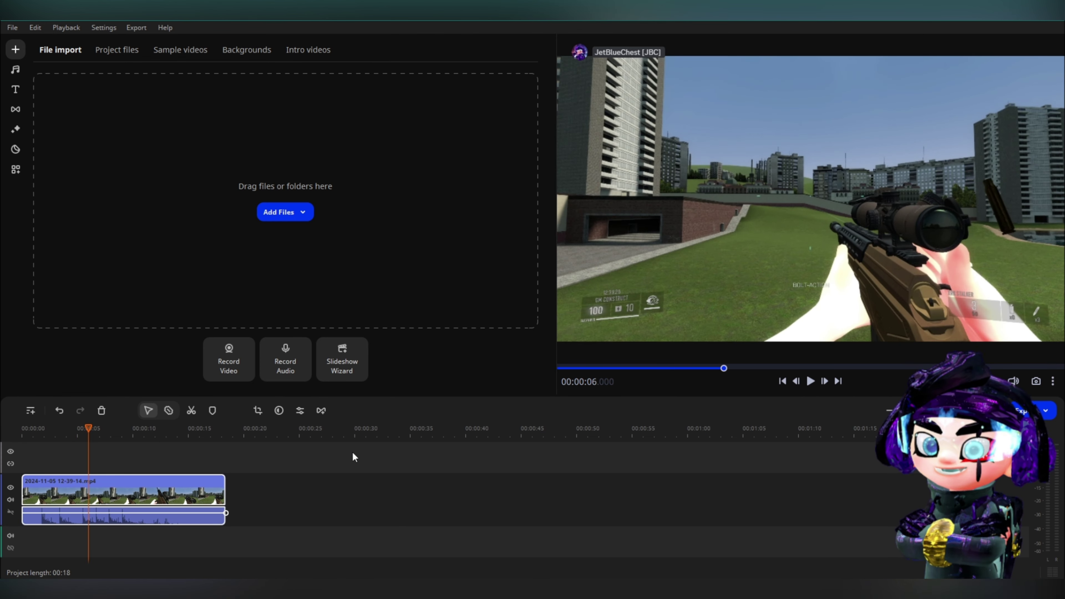
left_click(279, 411)
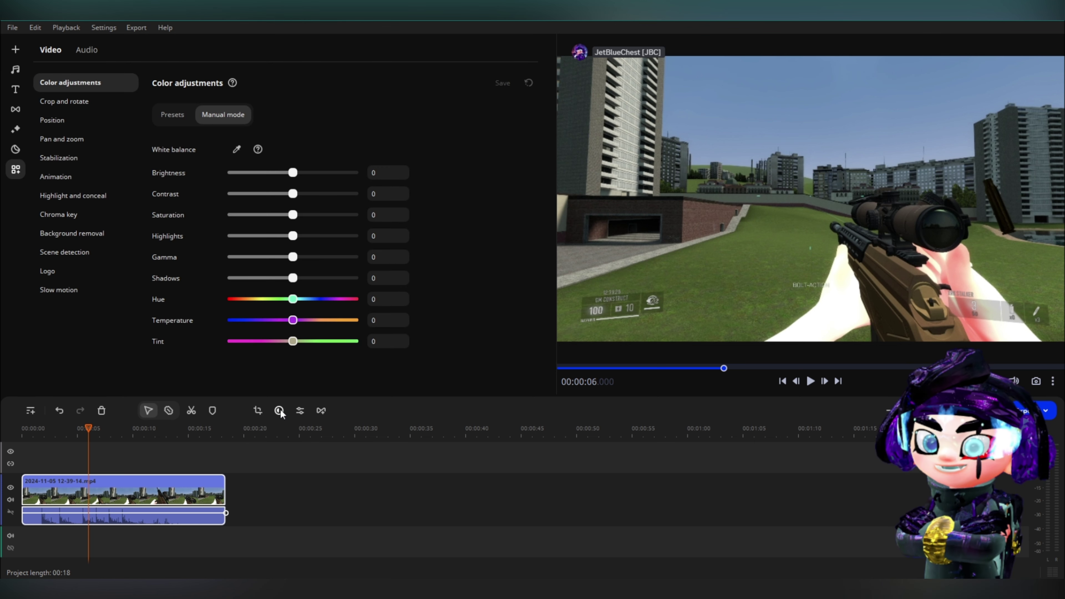
left_click(173, 112)
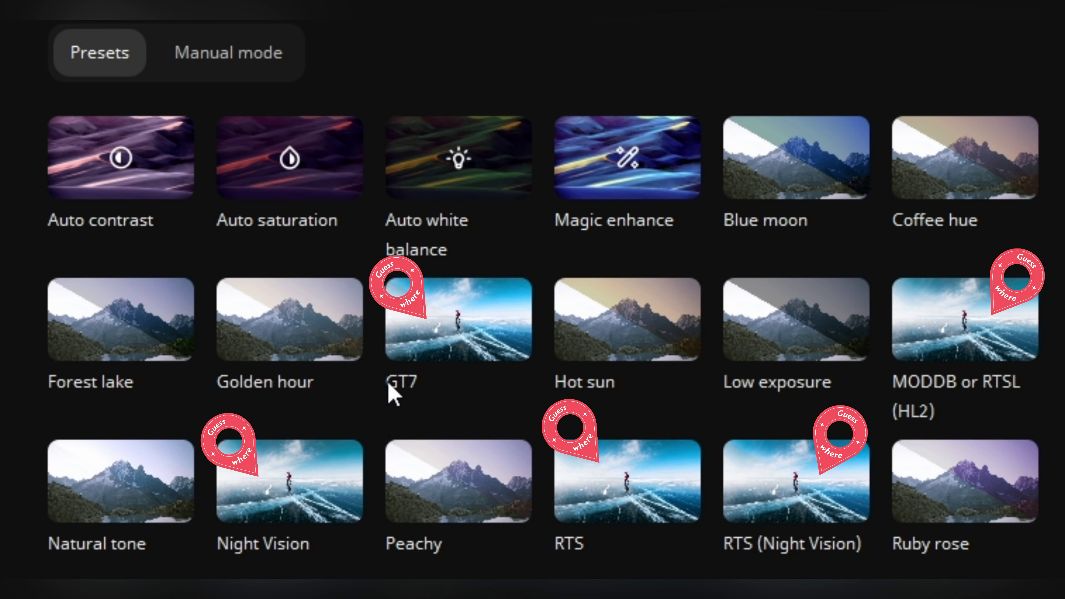
left_click(228, 52)
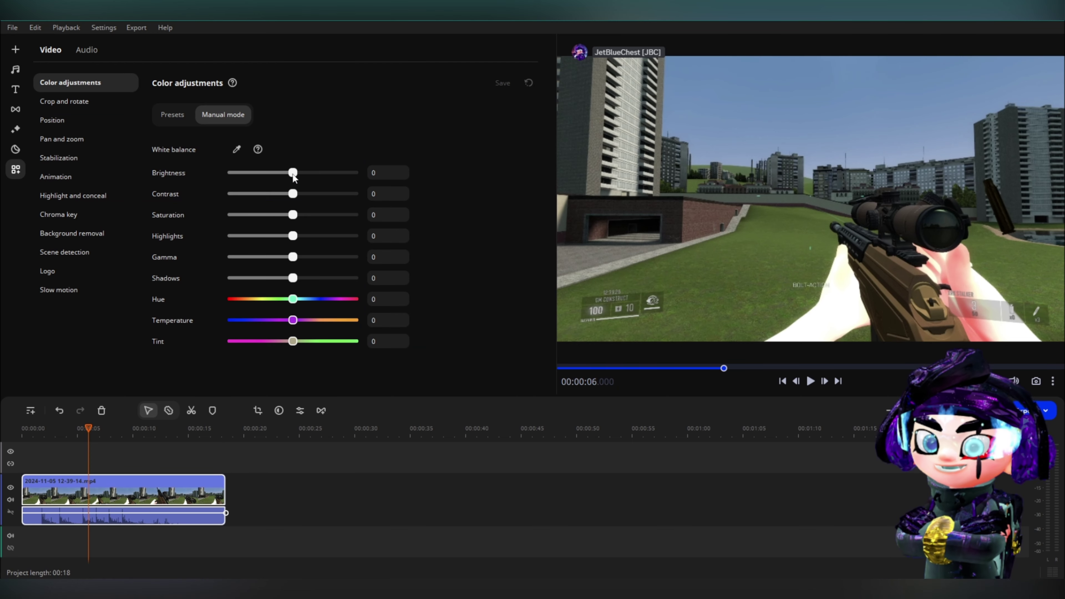
Try brightness, contrast 30, gamma -15 and shadow sliders, then reset all colour adjustments to zero.
mouse_move(285, 175)
left_mouse_down()
mouse_move(319, 176)
mouse_move(296, 174)
left_mouse_up()
left_click_drag(292, 194, 297, 214)
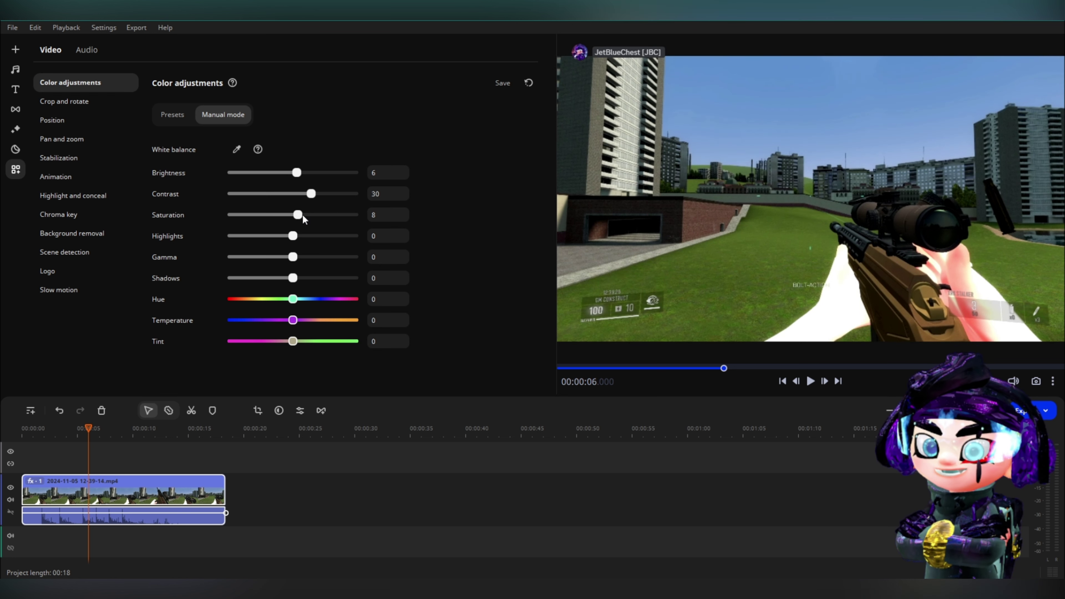
left_click_drag(293, 257, 302, 277)
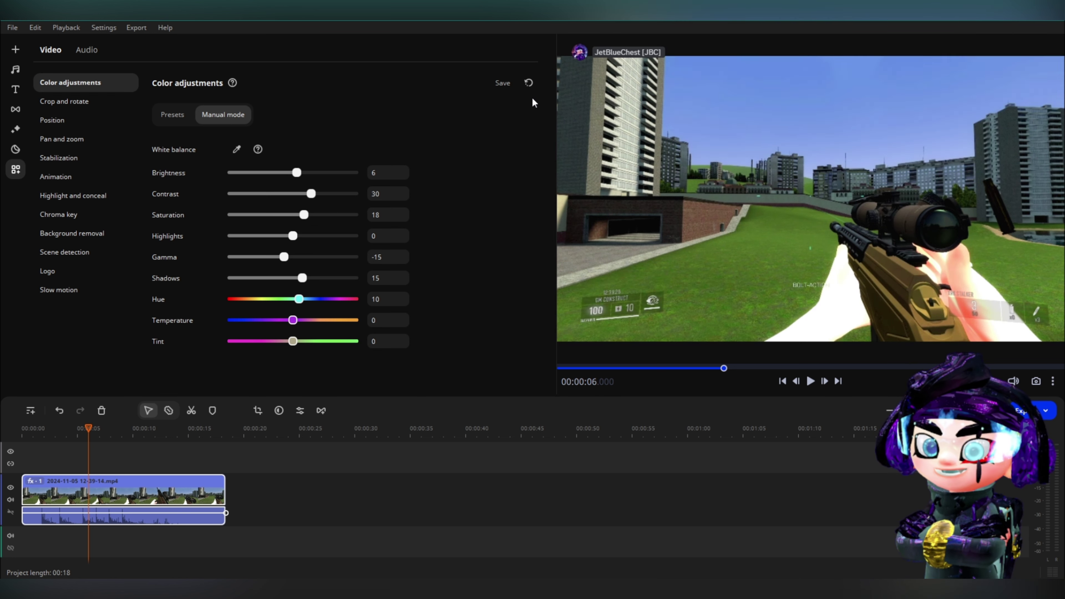
left_click(529, 83)
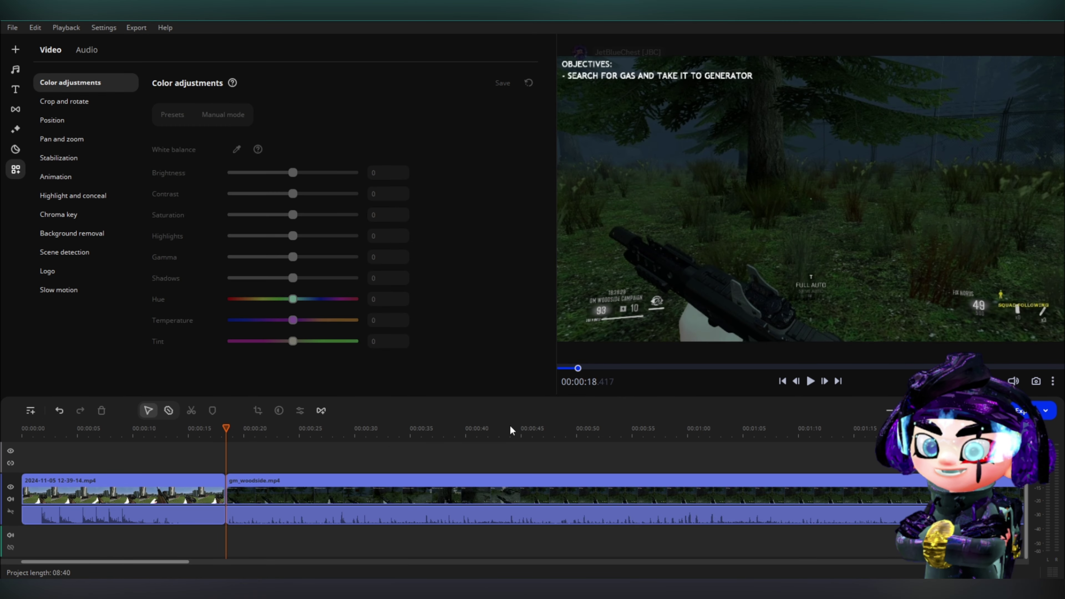
Select gm_woodside.mp4 at 23.85 s and raise its shadows to about 79 and brightness to 5.
left_click(274, 435)
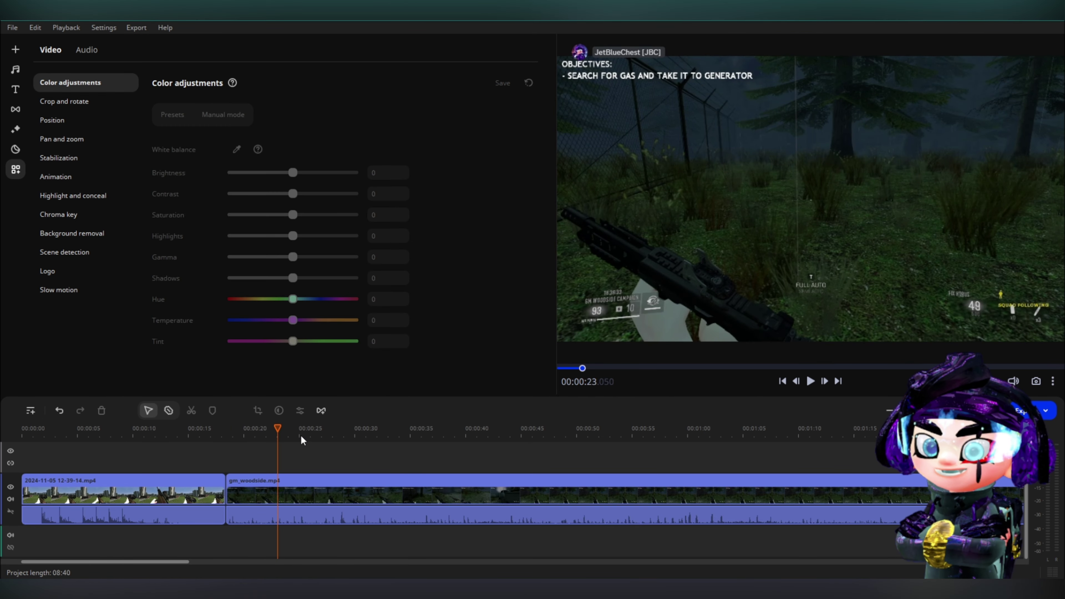
left_click(287, 438)
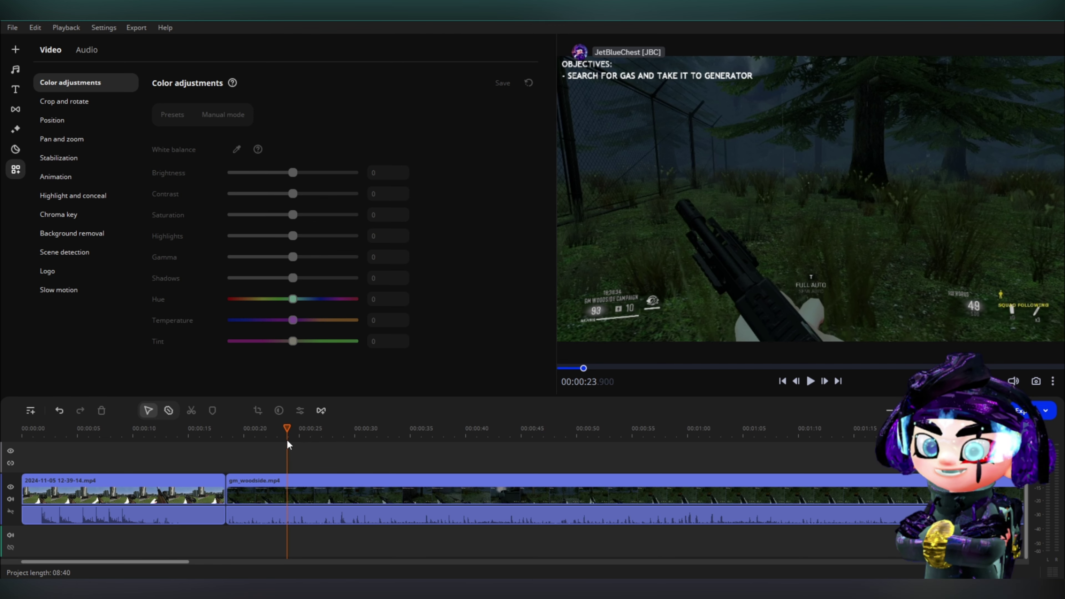
left_click(276, 494)
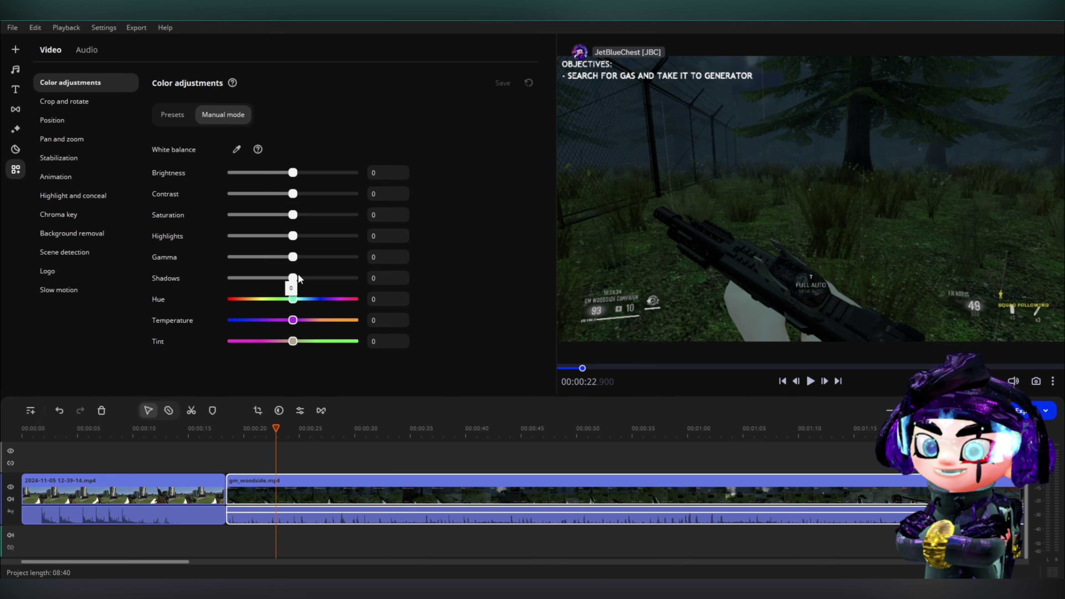
left_click_drag(299, 278, 327, 282)
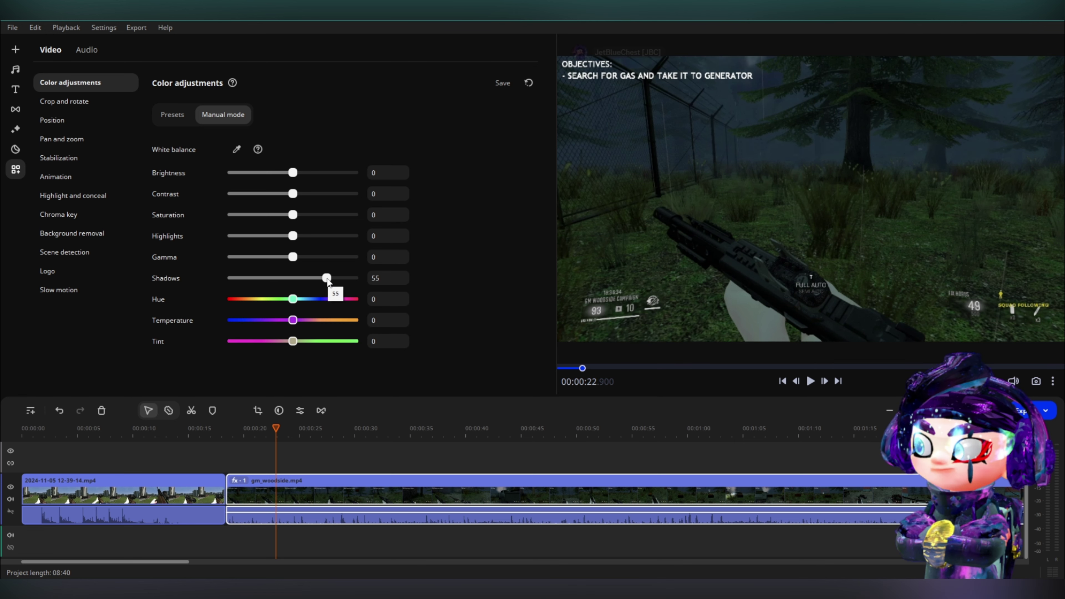
left_click_drag(327, 280, 340, 278)
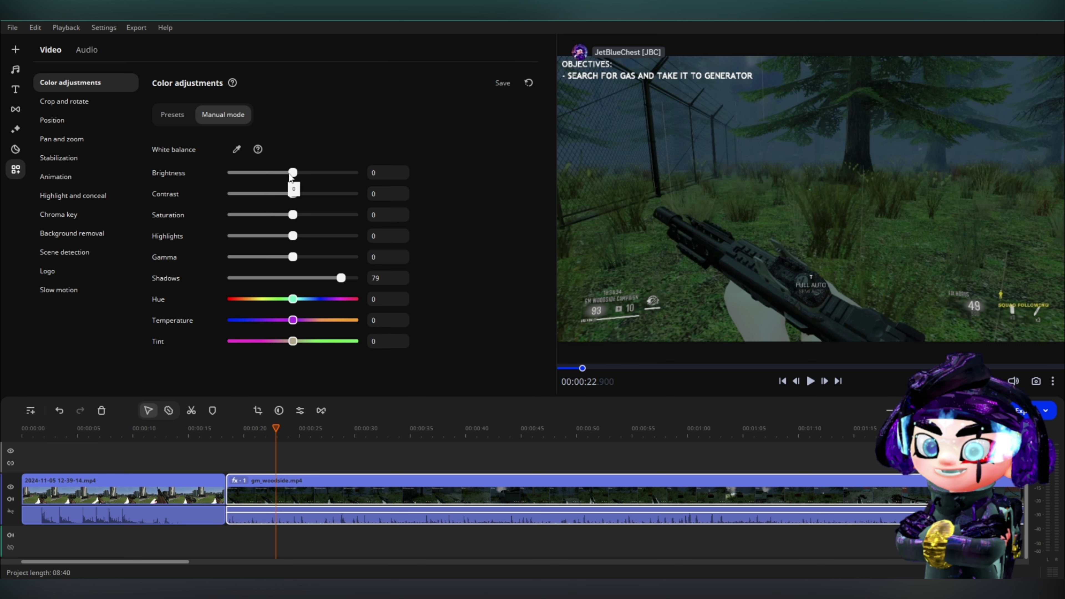
left_click_drag(292, 172, 296, 175)
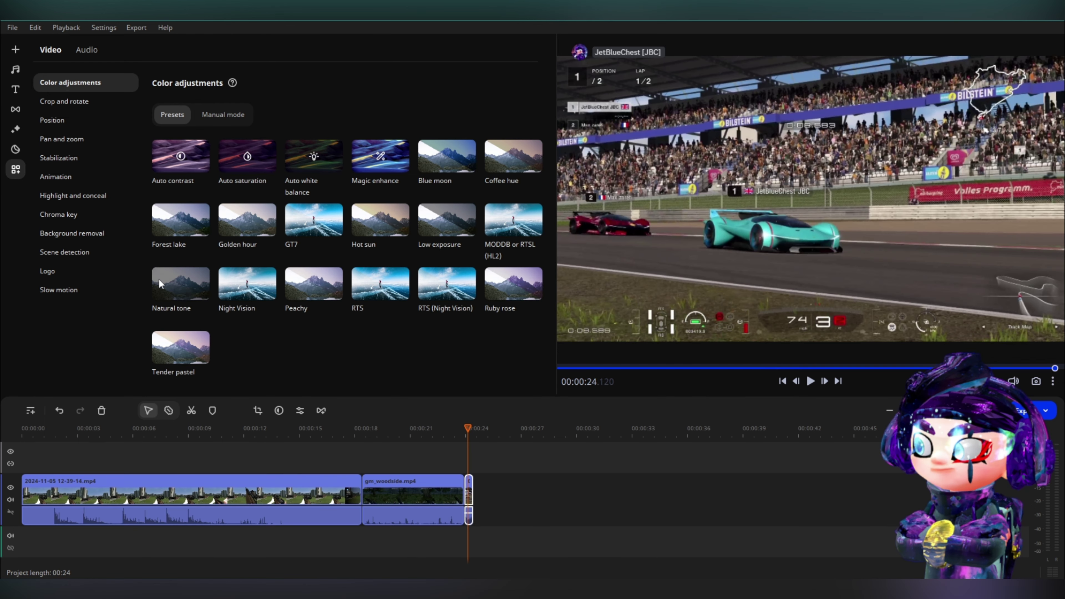
Try several colour presets: Night Vision, RTS, RTS (Night Vision), HL2 and GT7.
left_click(241, 294)
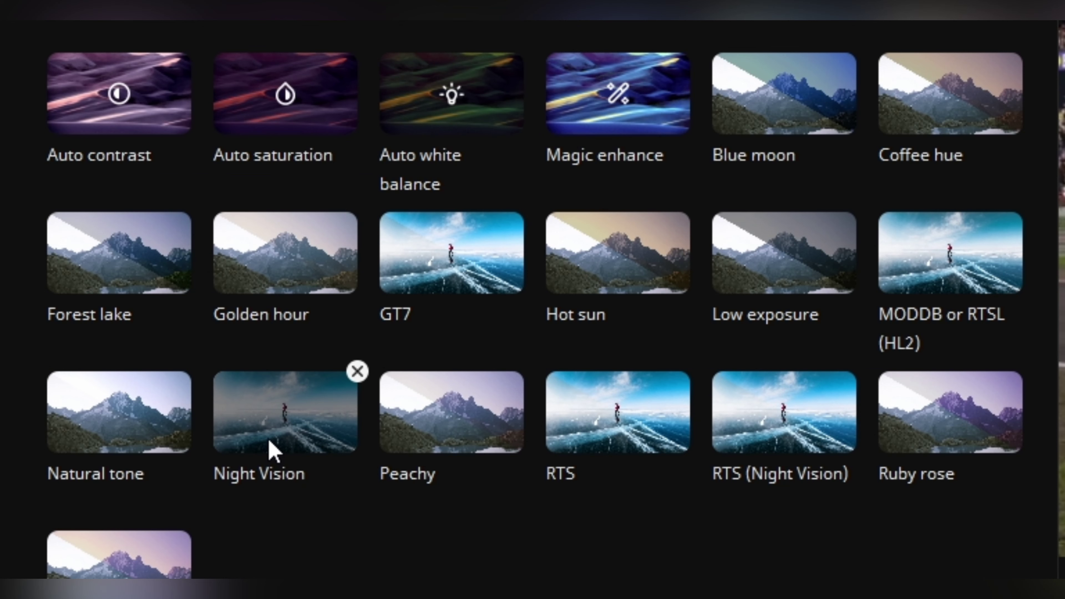
left_click(566, 435)
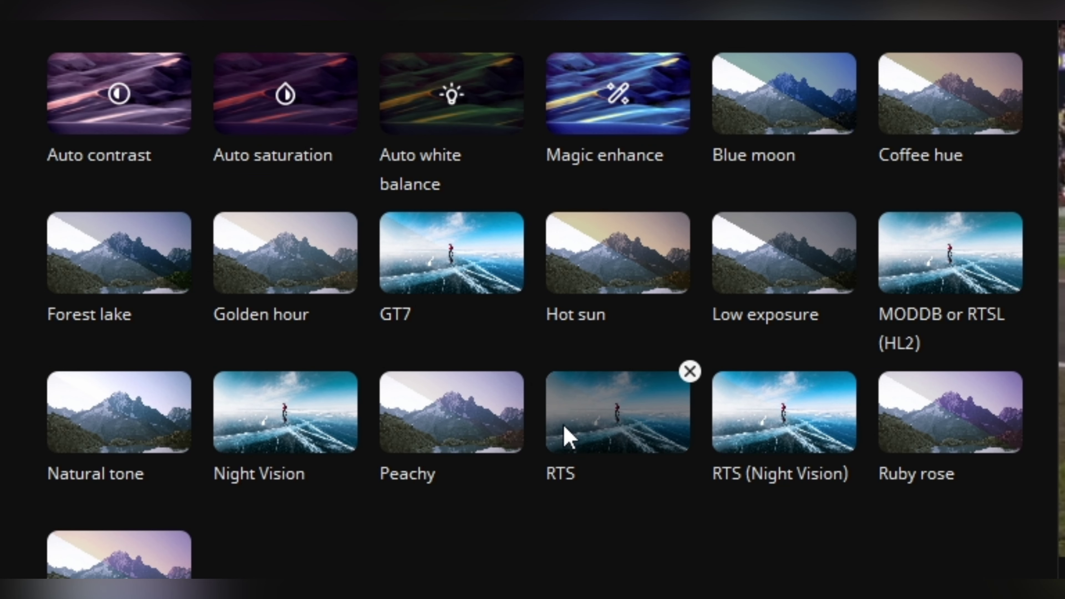
left_click(768, 448)
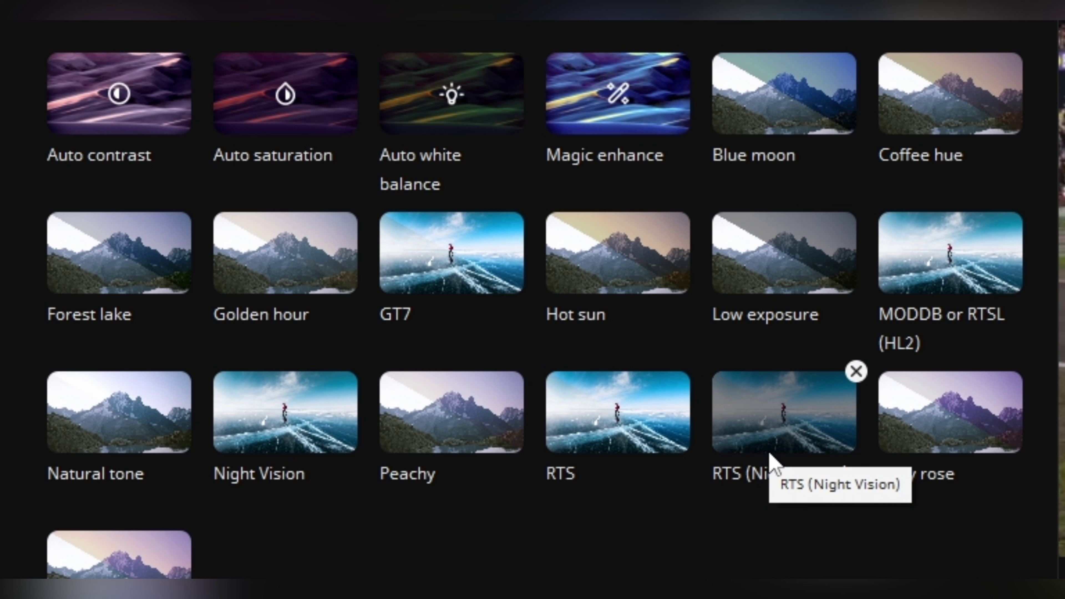
left_click(951, 281)
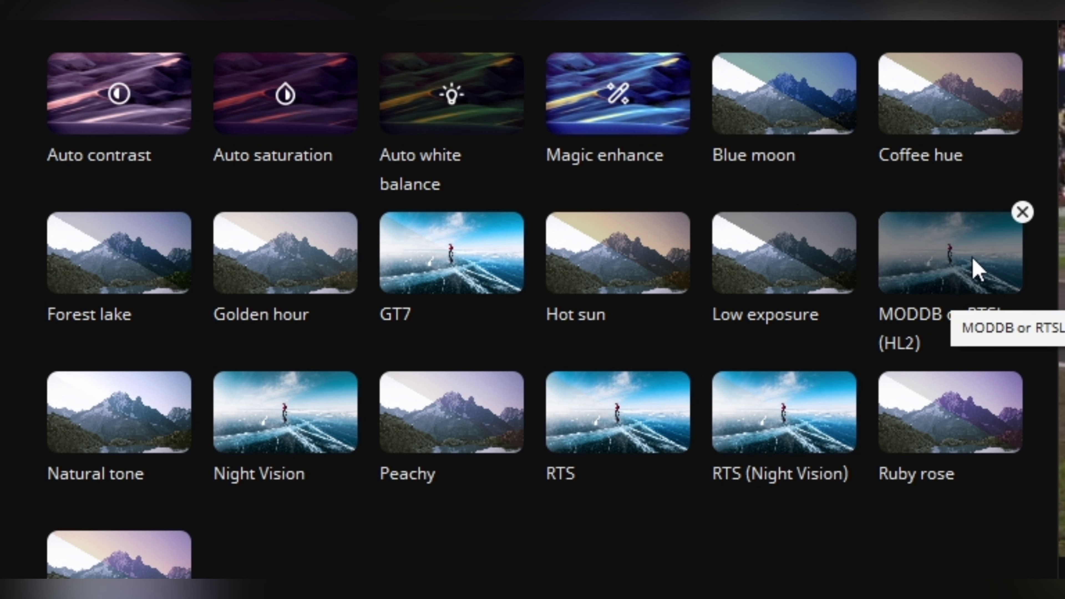
left_click(451, 260)
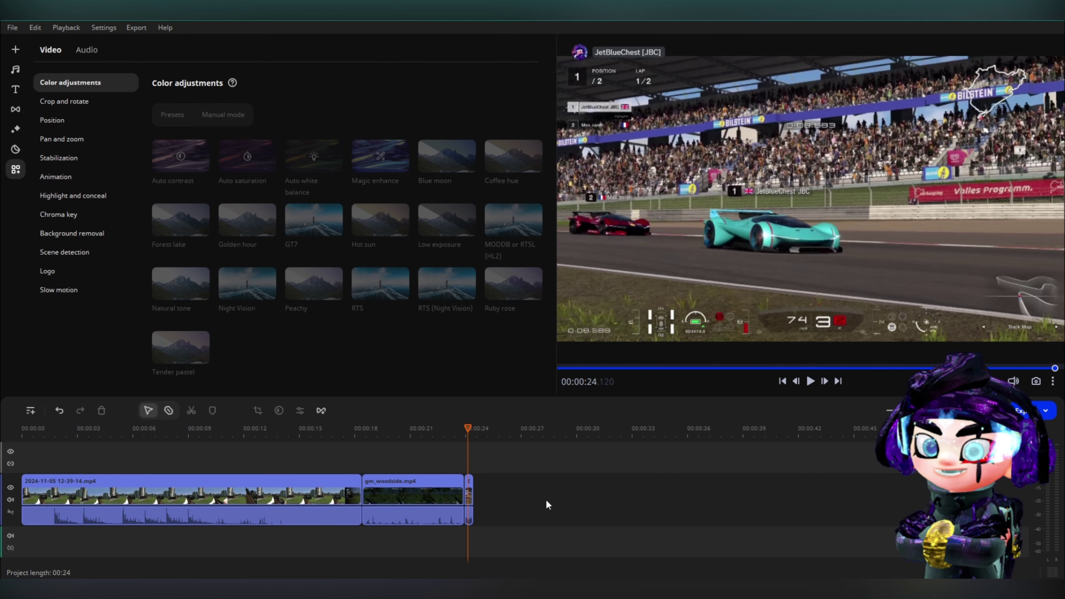
left_click(334, 495)
left_click(223, 115)
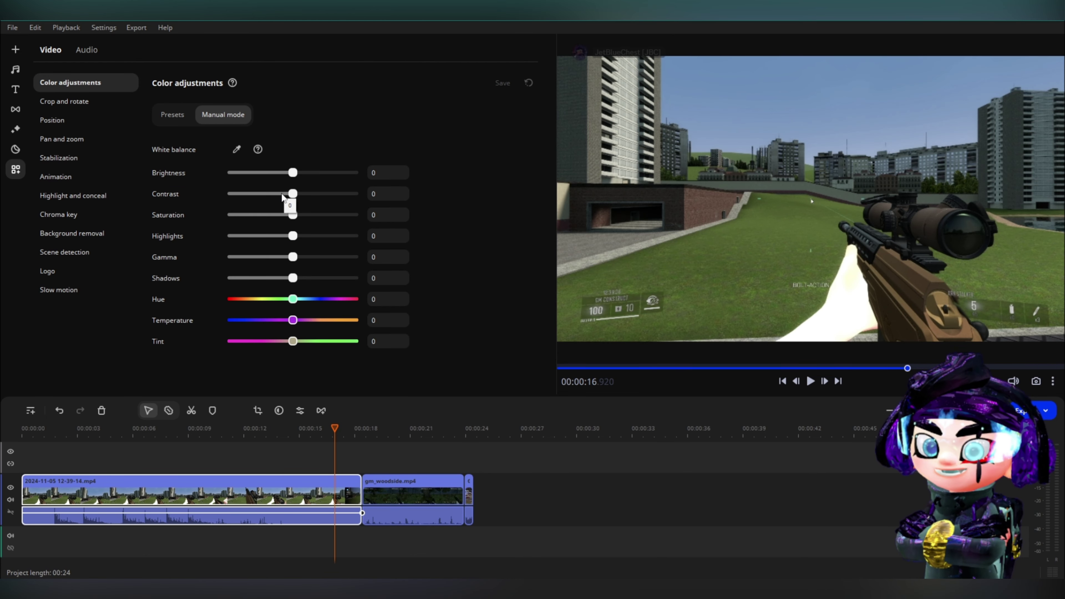
left_click(165, 111)
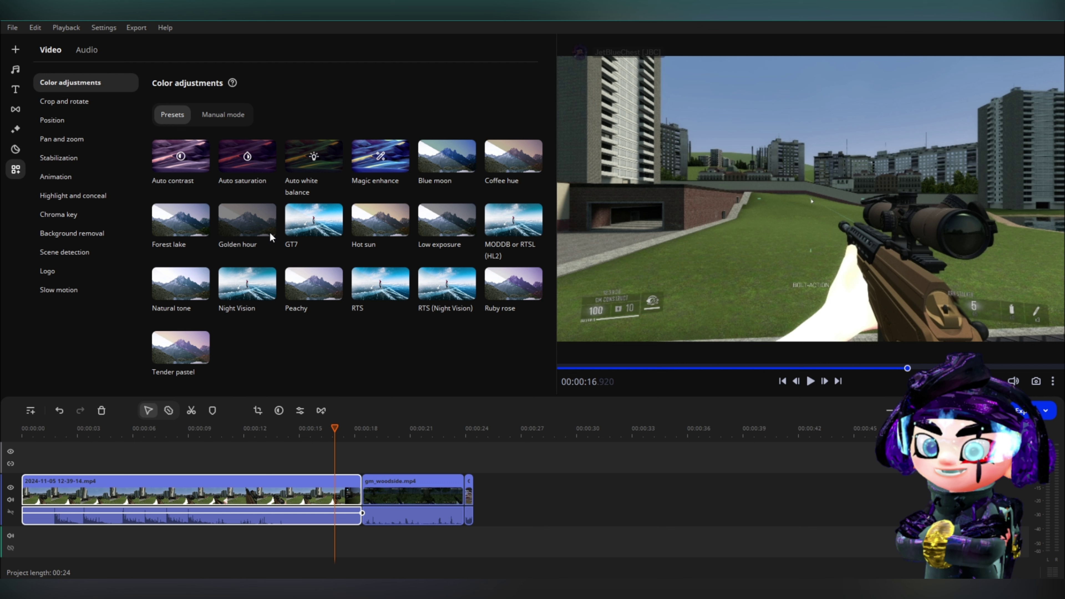
mouse_move(367, 287)
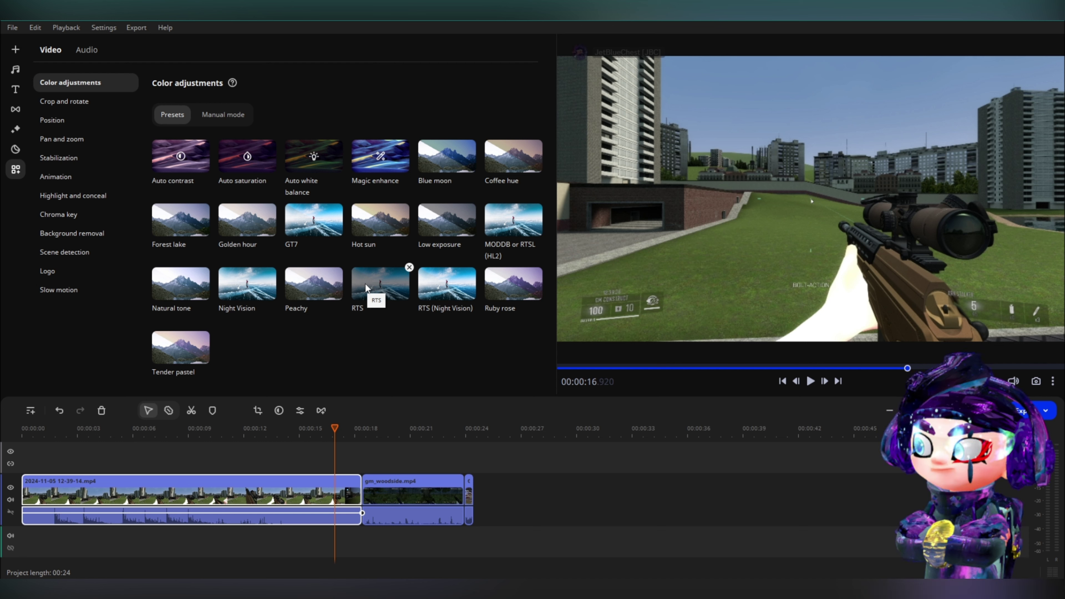
left_click_drag(365, 284, 160, 477)
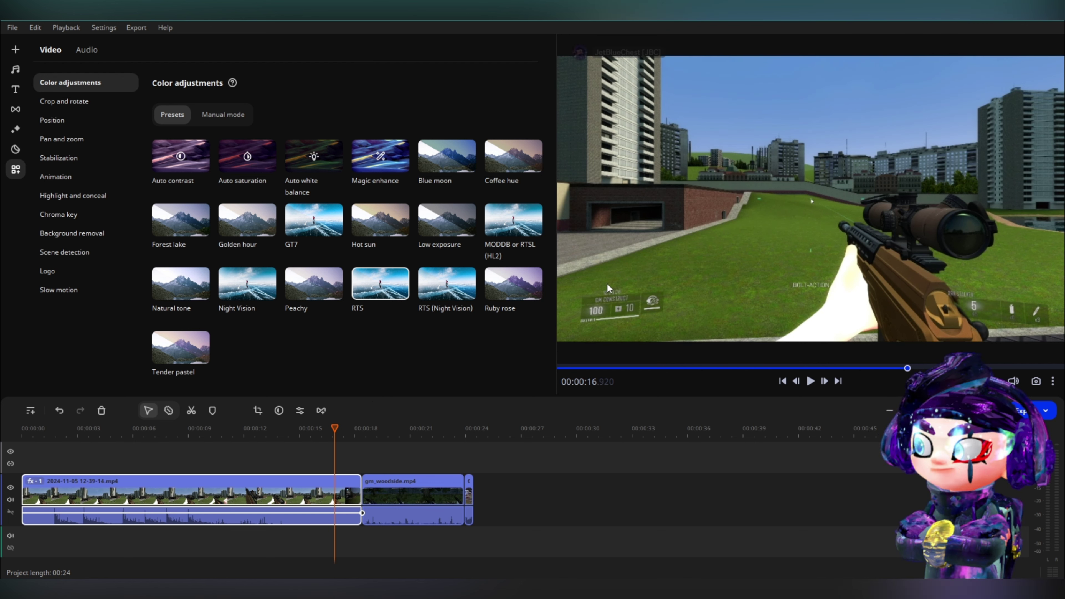
left_click(106, 437)
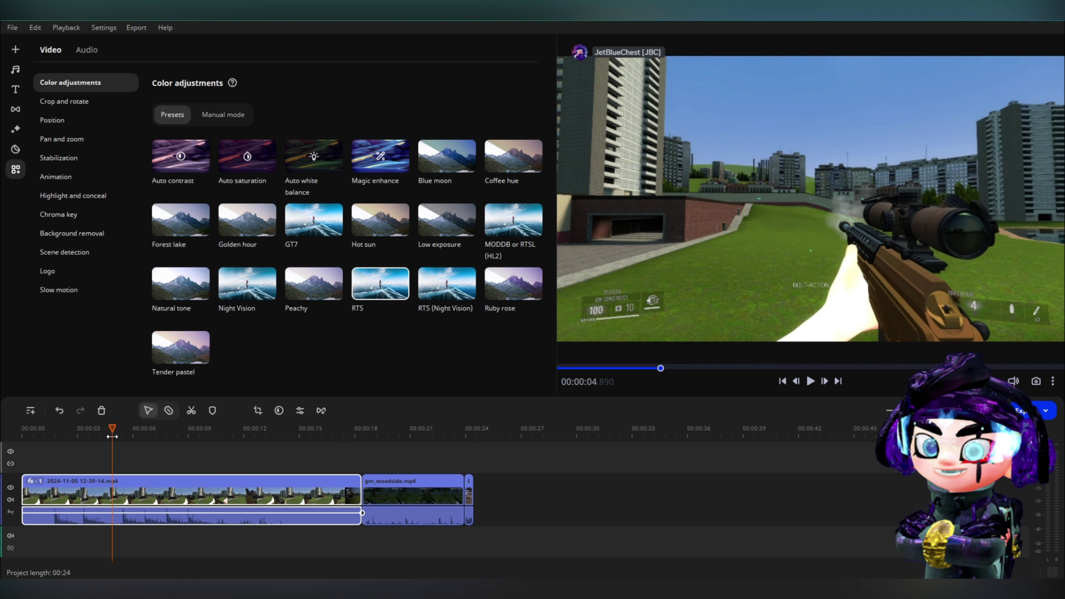
key("Left")
key("Left")
key("Left")
key("Left")
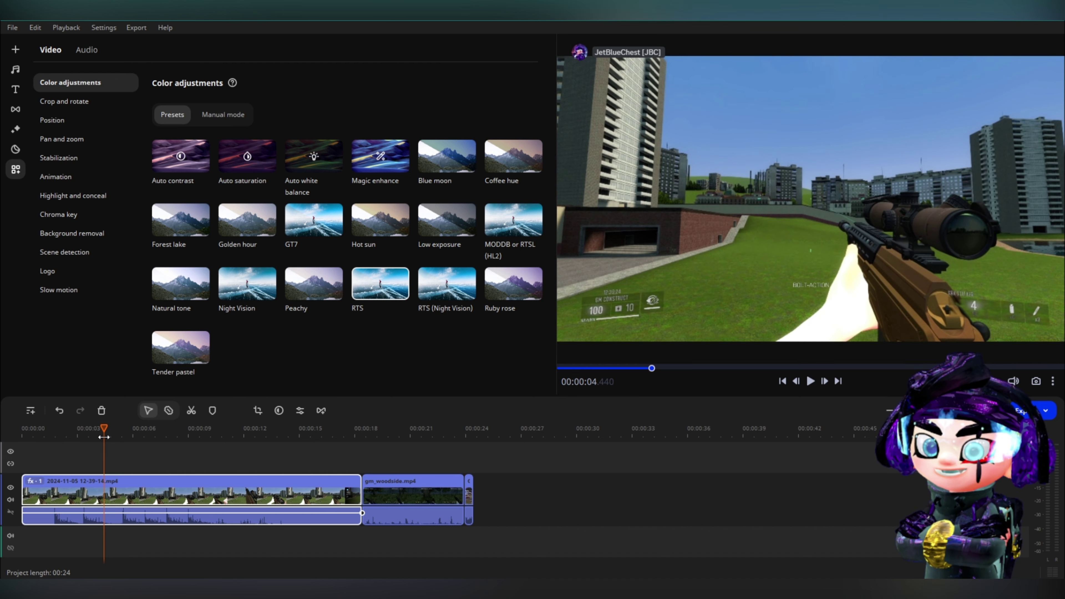
left_click(60, 410)
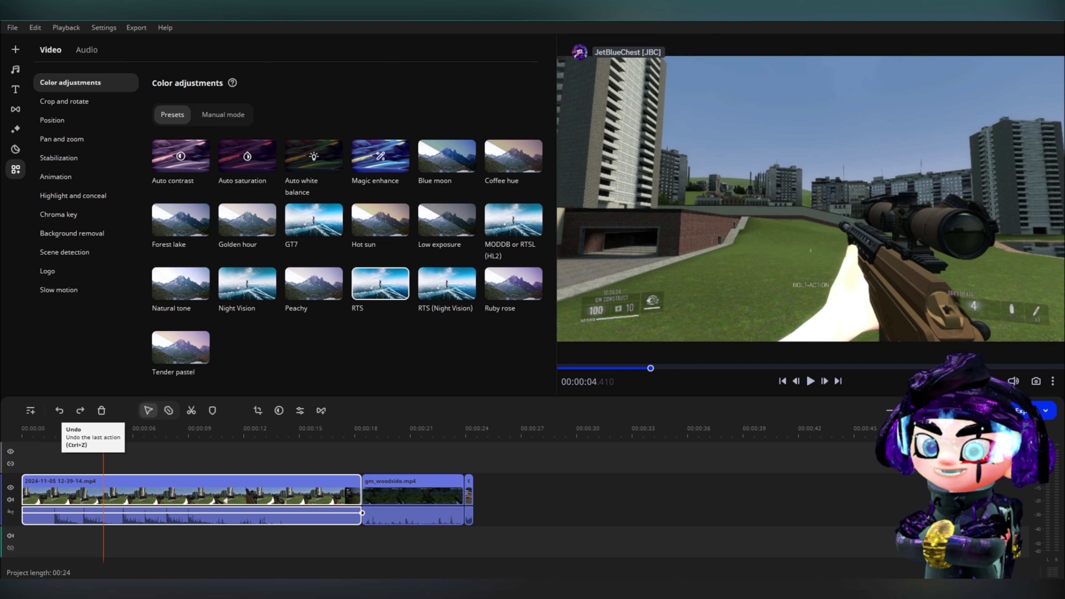
left_click(80, 410)
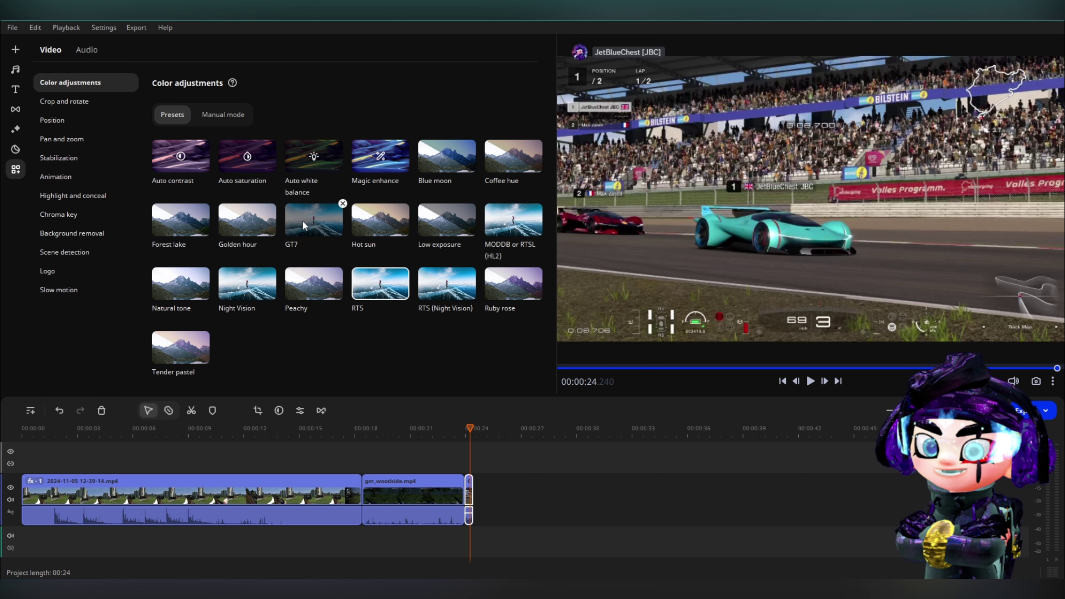
Try dropping the GT7 preset on the timeline, then reselect the gm_woodside clip.
left_click(303, 222)
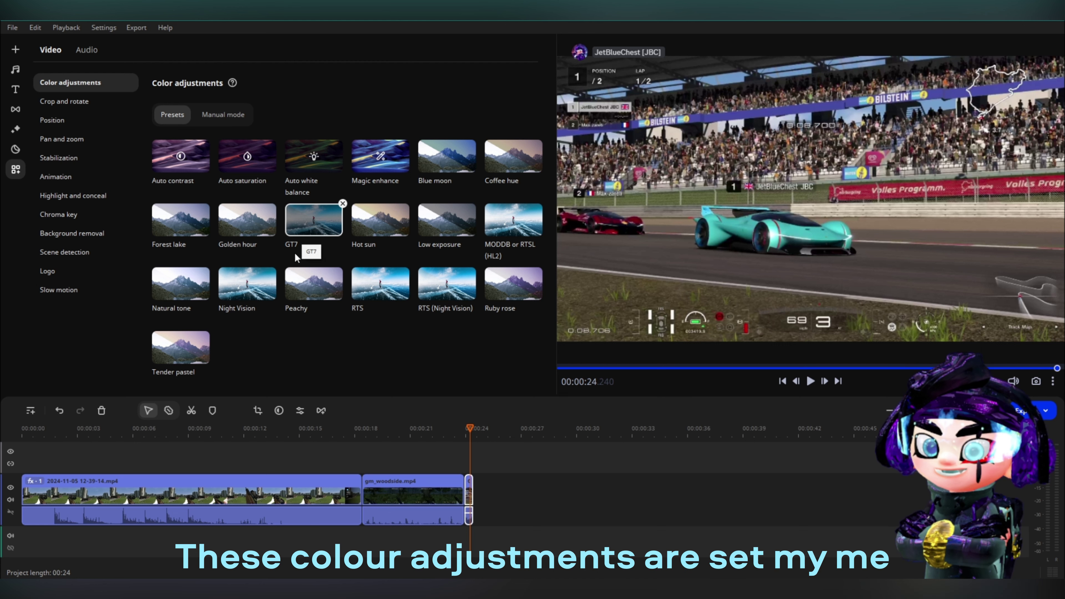
left_click_drag(309, 216, 468, 490)
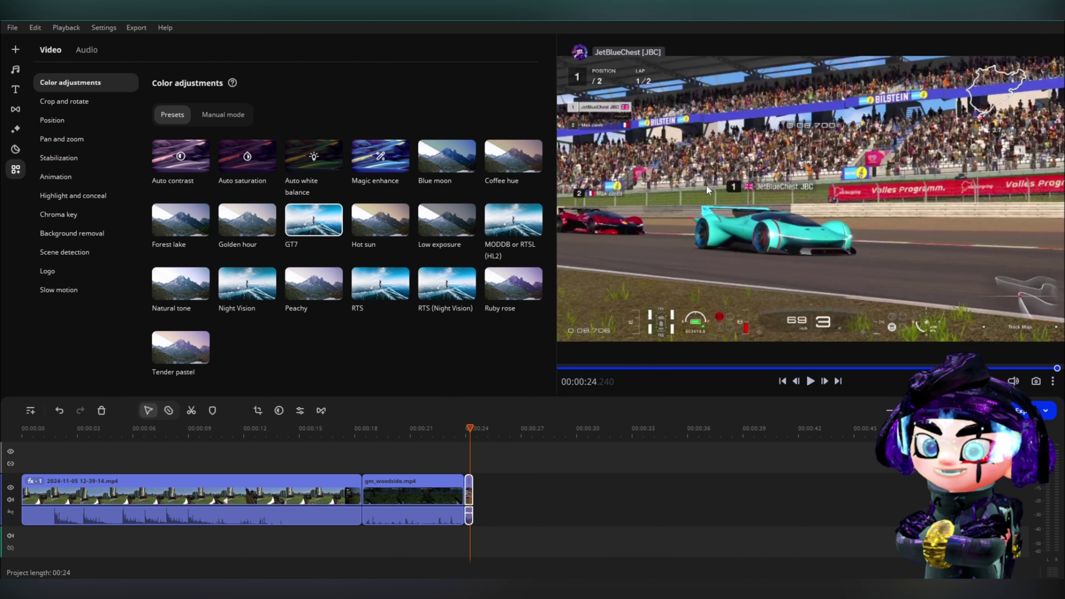
left_click(389, 493)
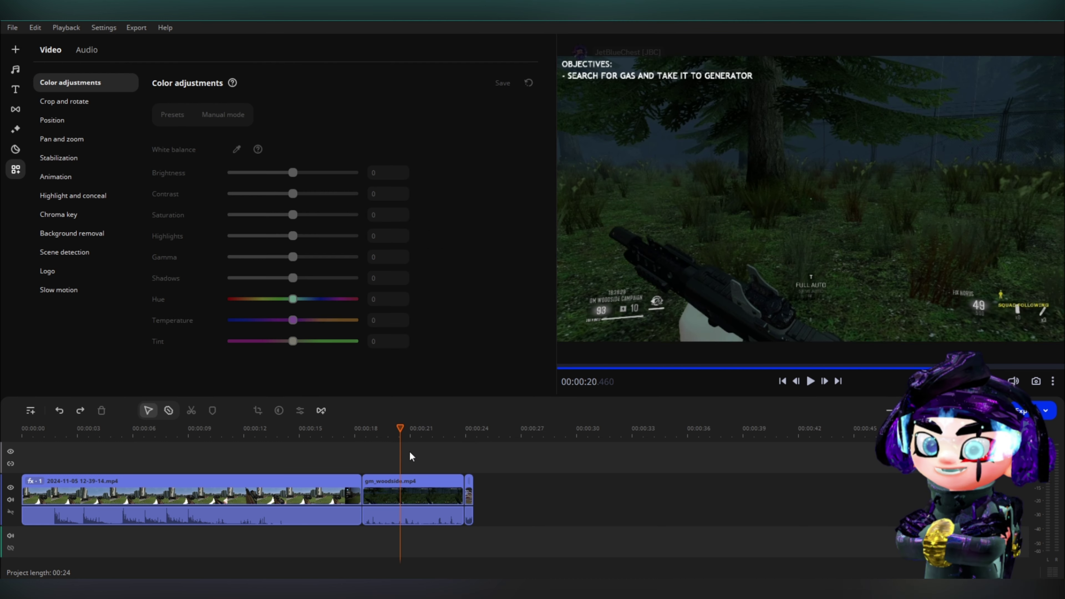
left_click(70, 82)
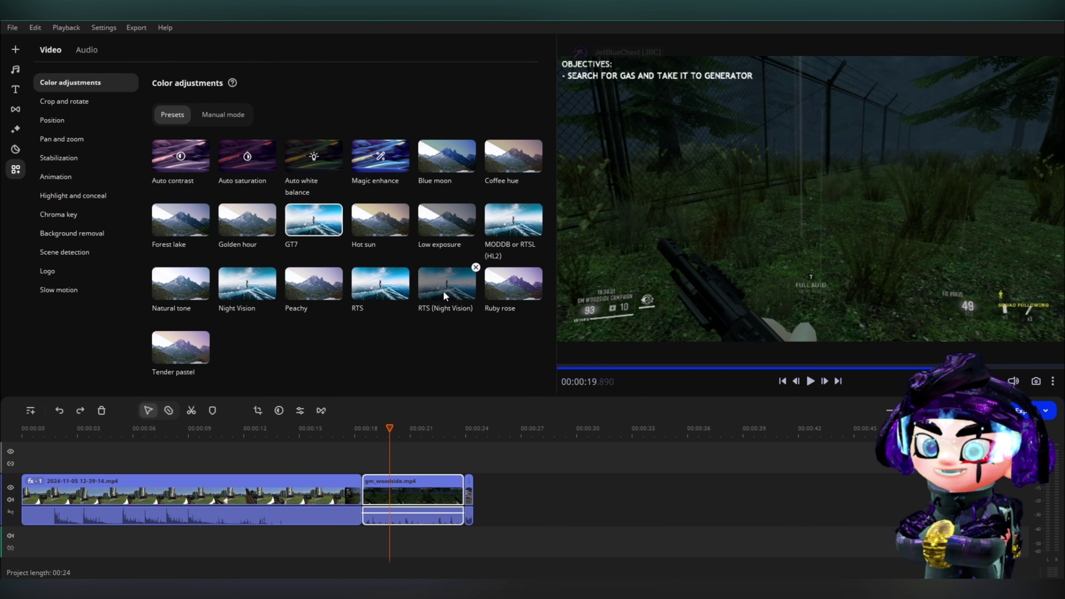
Apply RTS (Night Vision) to gm_woodside.mp4 and play back the recoloured footage.
left_click_drag(444, 296, 397, 482)
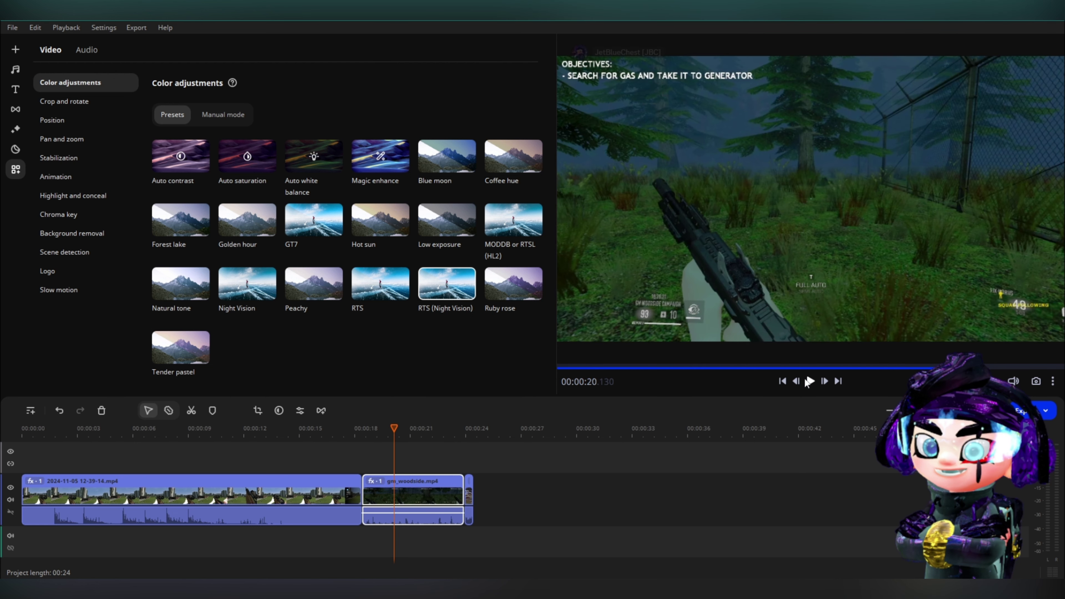
left_click(366, 429)
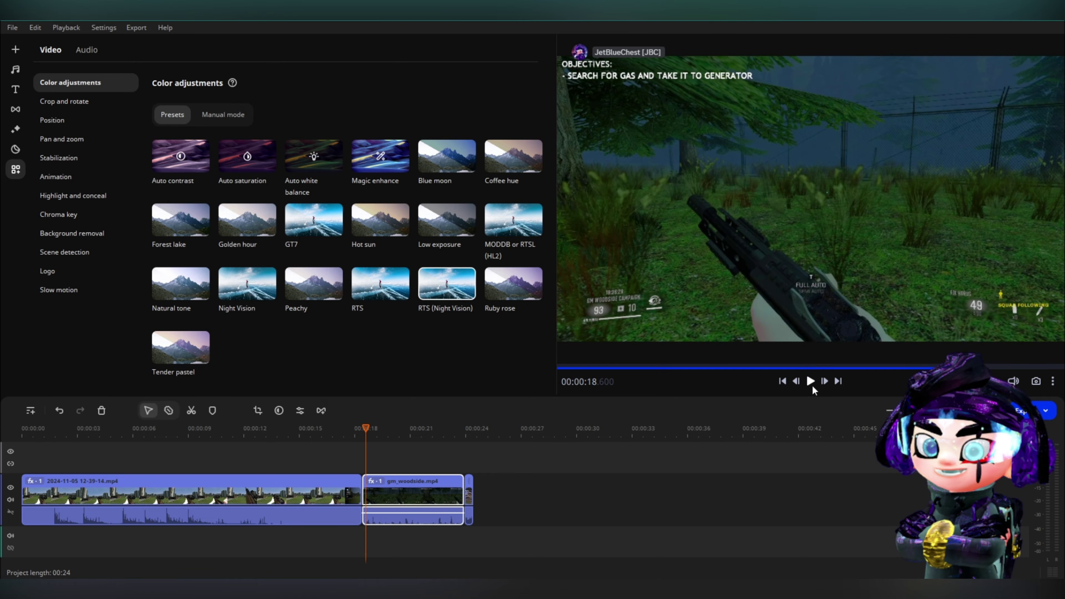
left_click(810, 380)
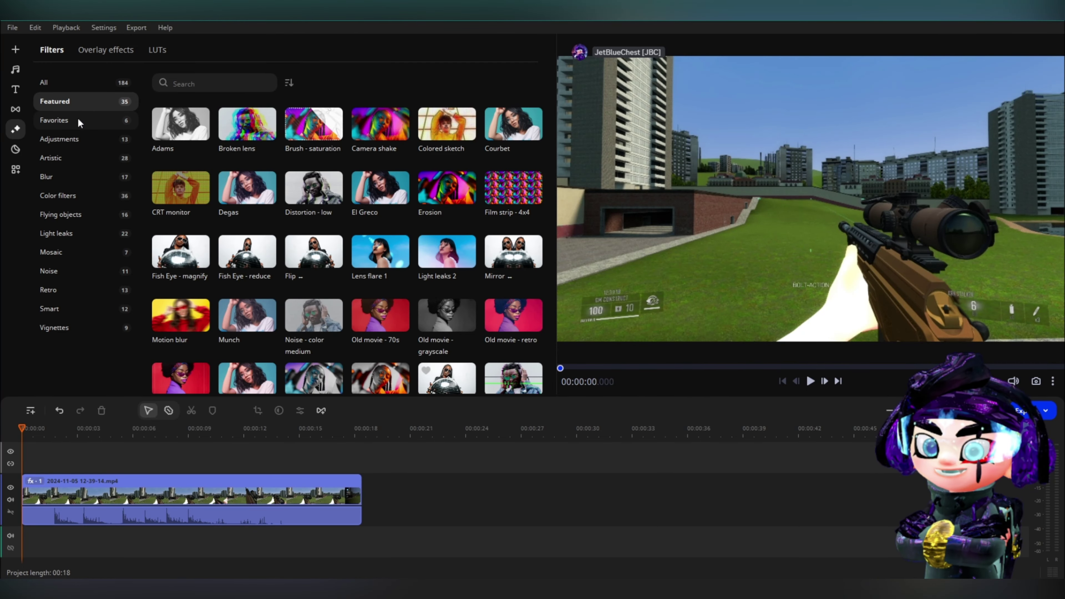
Add the Sharpen - low filter from Favorites to the clip, then undo it.
left_click(77, 120)
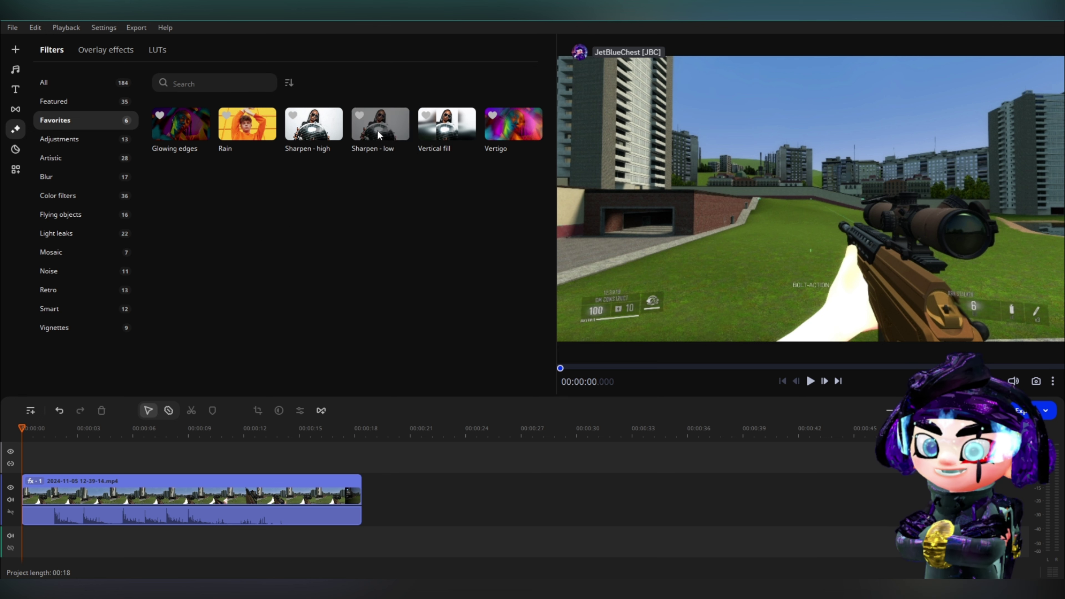
left_click_drag(377, 130, 46, 491)
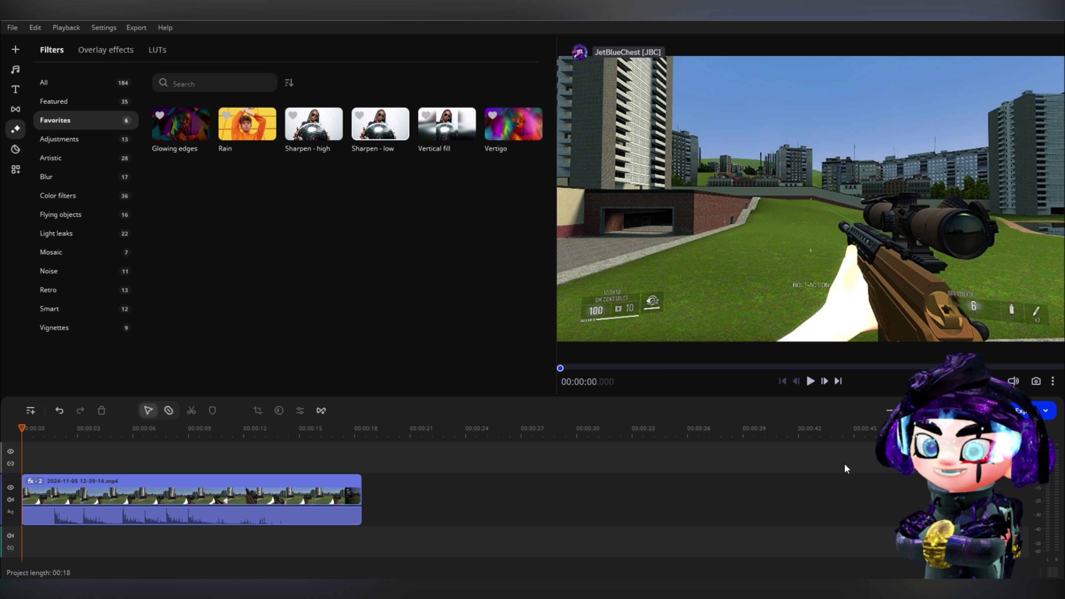
key("ctrl+z")
Trim the gameplay clip so the project runs 00:15.
left_click(16, 169)
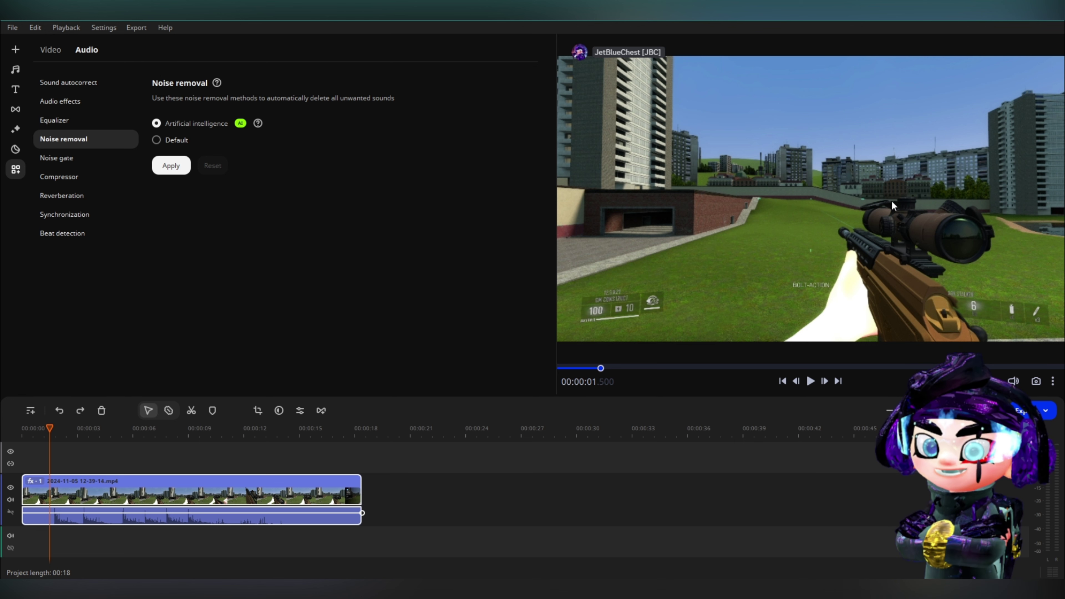
left_click(809, 380)
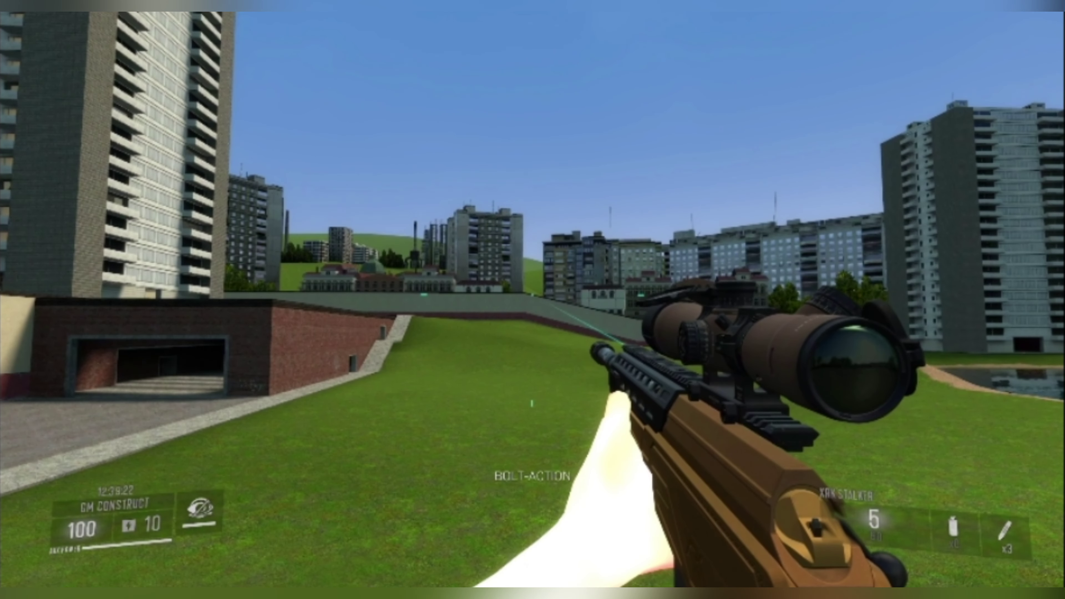
left_click(532, 299)
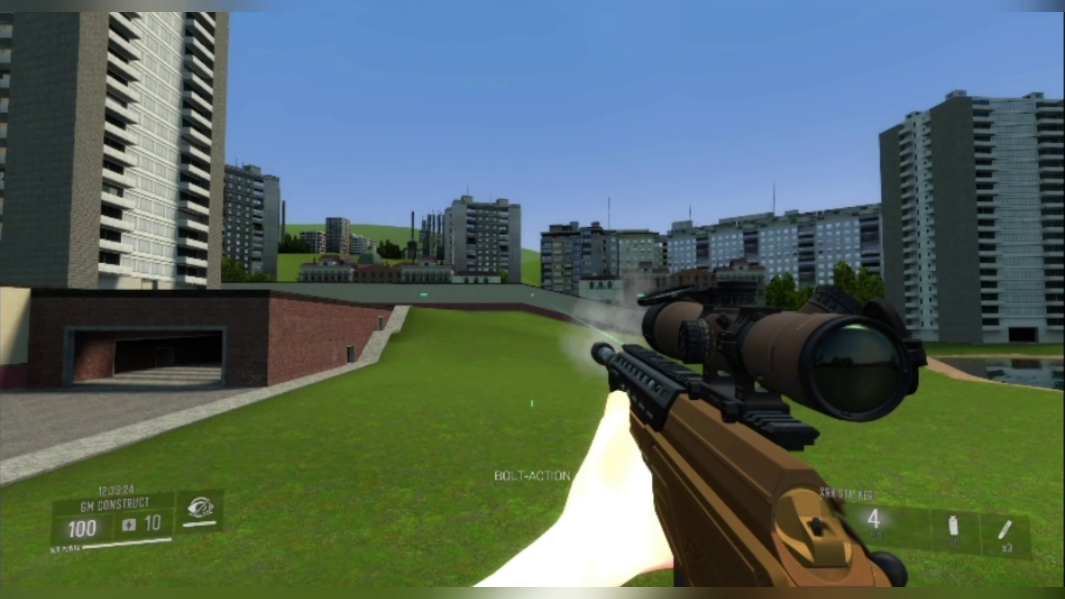
left_click(533, 299)
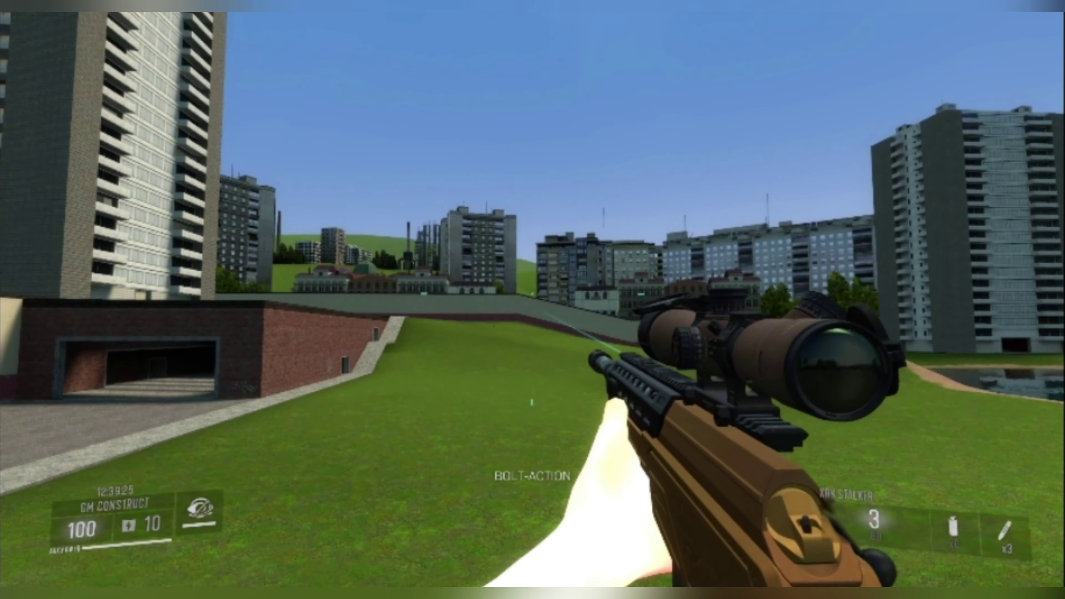
left_click(533, 300)
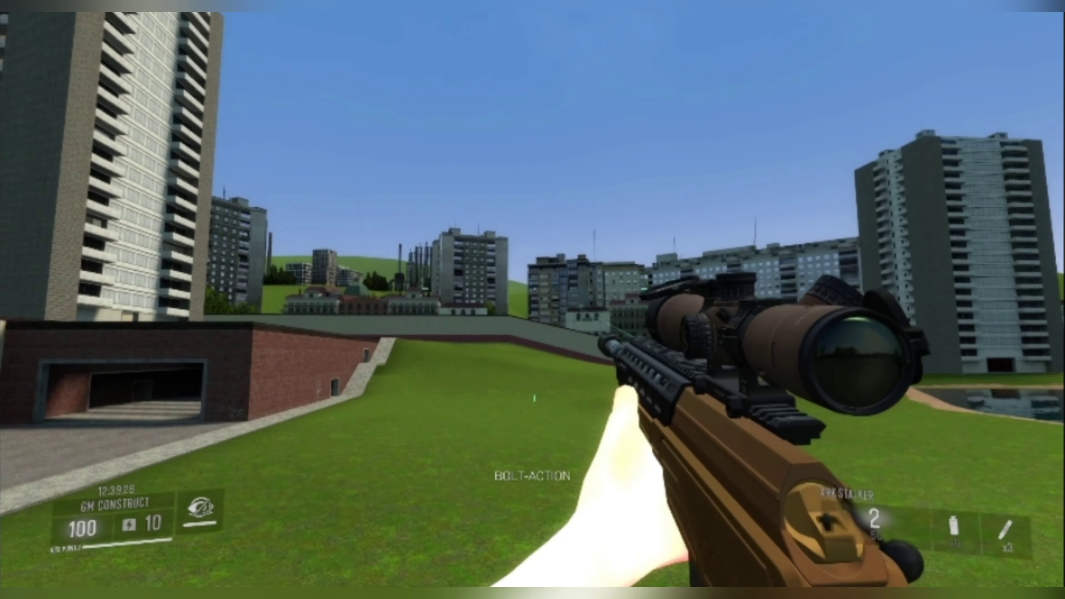
left_click(532, 299)
left_click(533, 300)
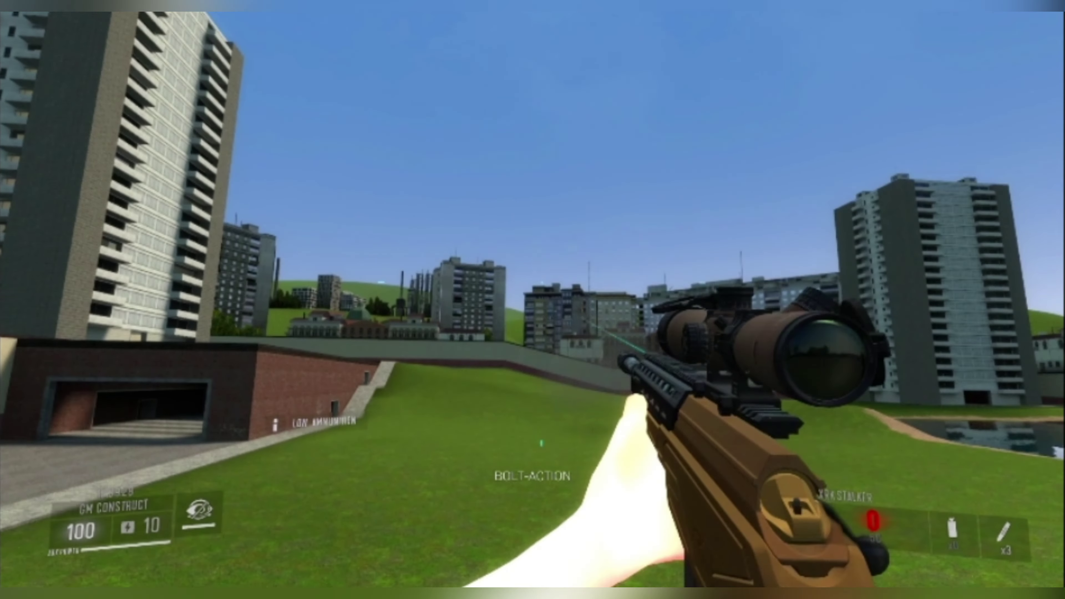
key("r")
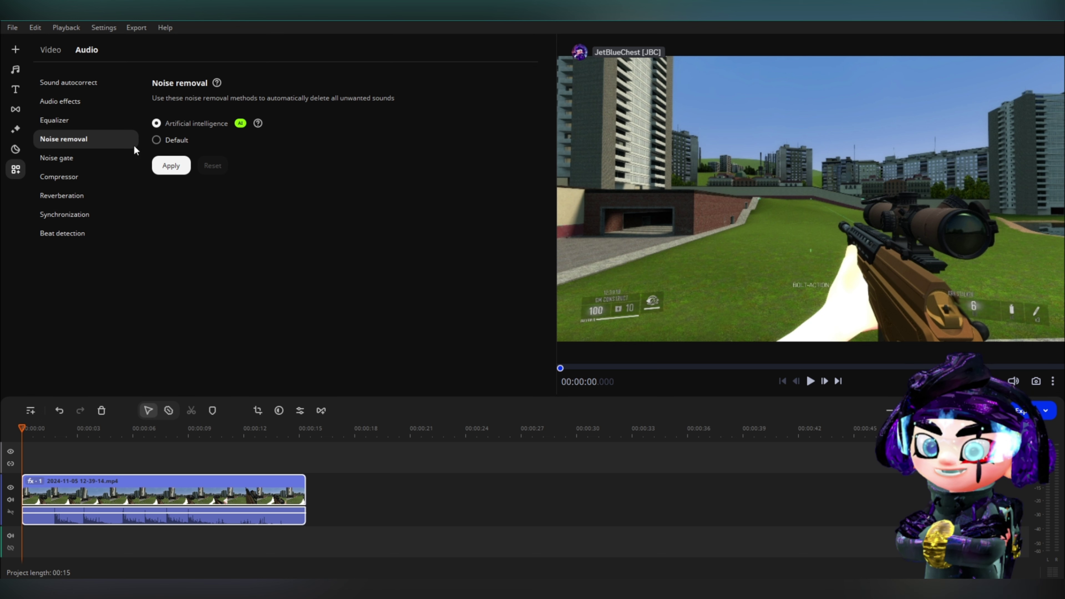
Choose Artificial intelligence noise removal and apply it to the clip's audio.
left_click(157, 140)
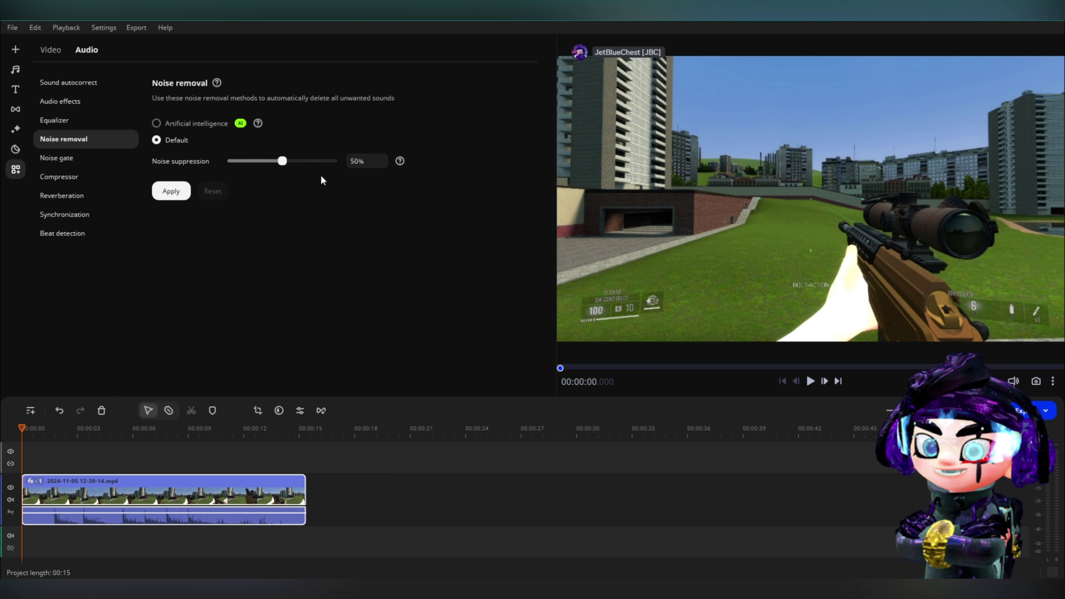
left_click(156, 124)
left_click(169, 168)
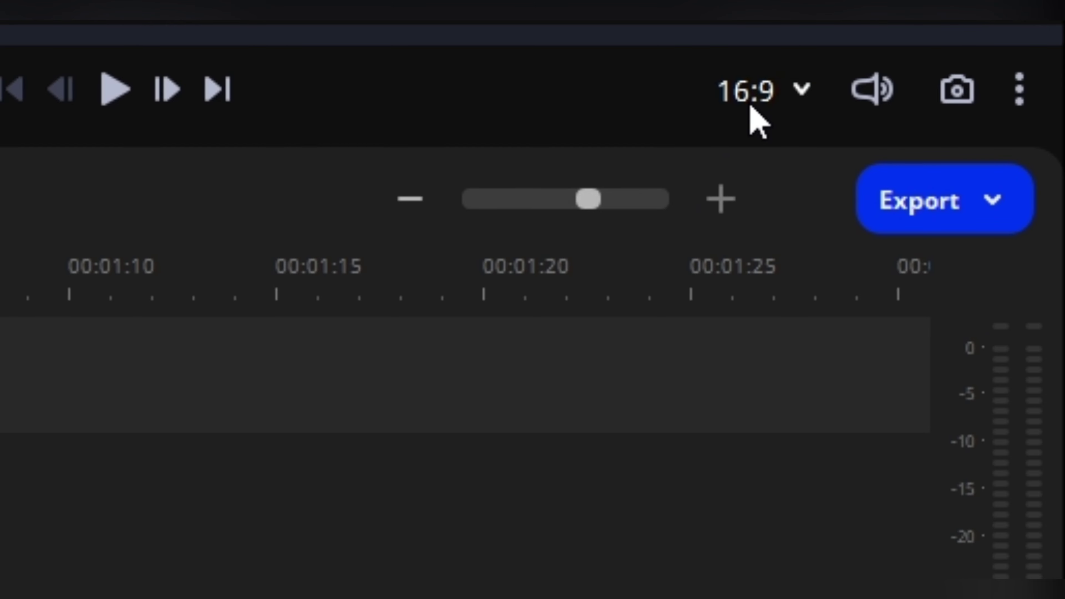
Change the project aspect ratio from 16:9 to Story/TikTok 9:16.
left_click(980, 382)
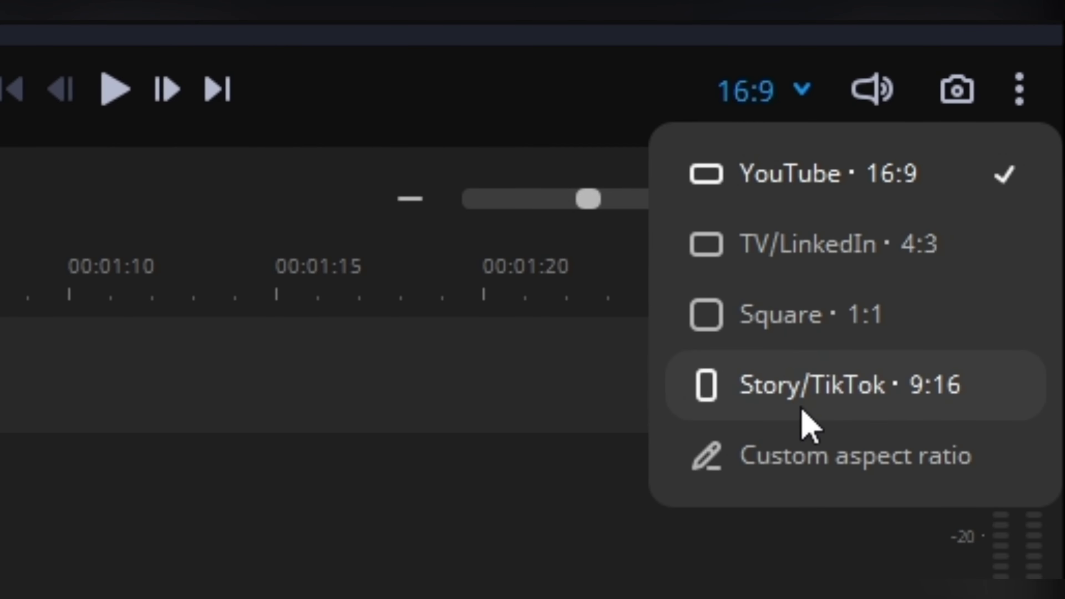
left_click(844, 388)
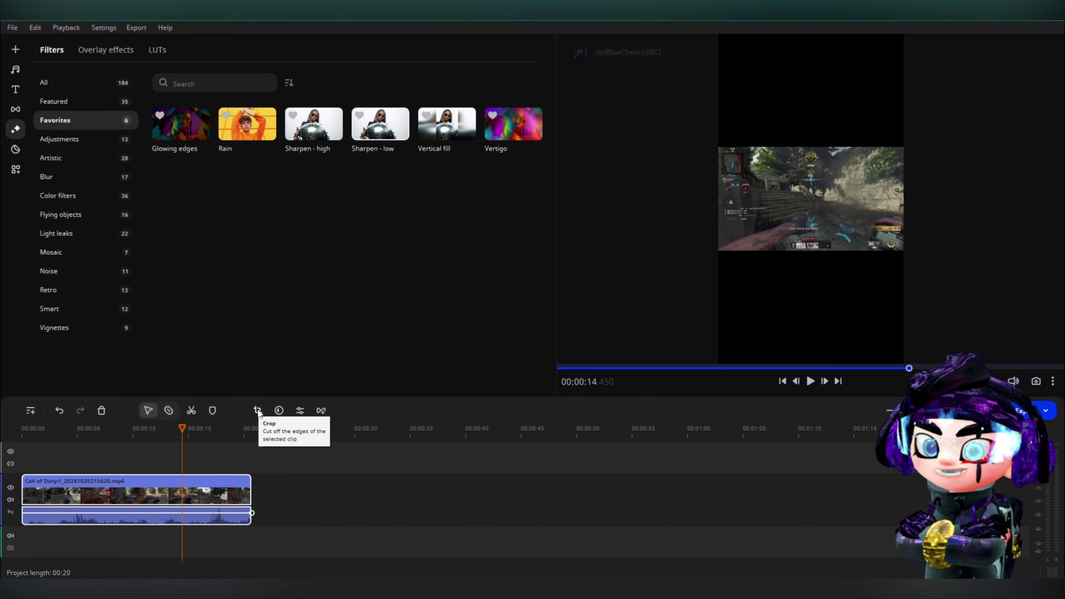
Crop the Call of Duty clip, widening the crop box leftward, and apply the crop.
left_click(258, 409)
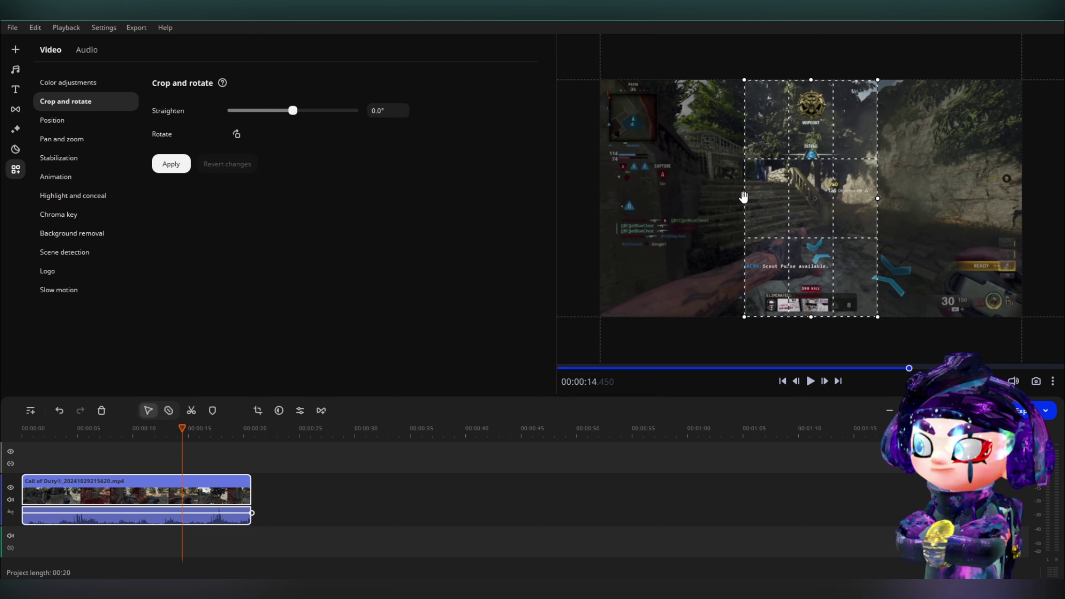
left_click_drag(743, 198, 757, 219)
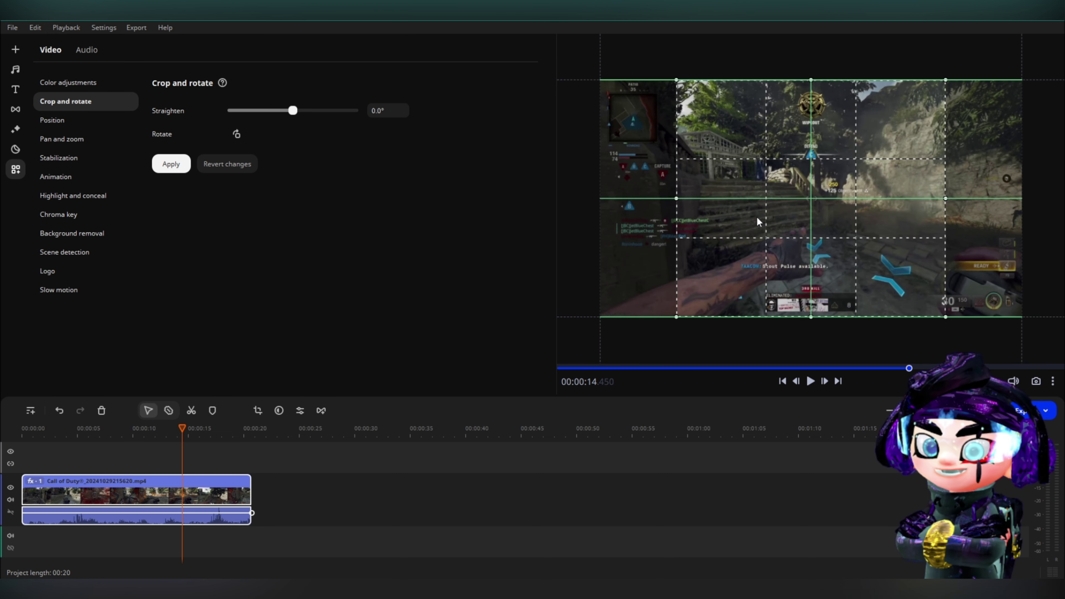
left_click(188, 166)
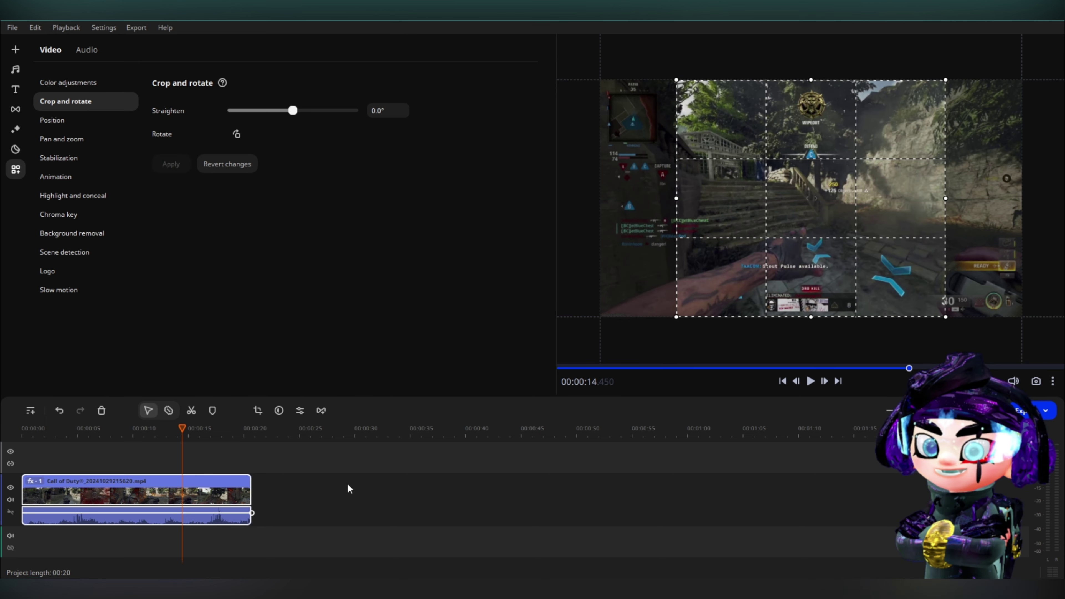
left_click(342, 494)
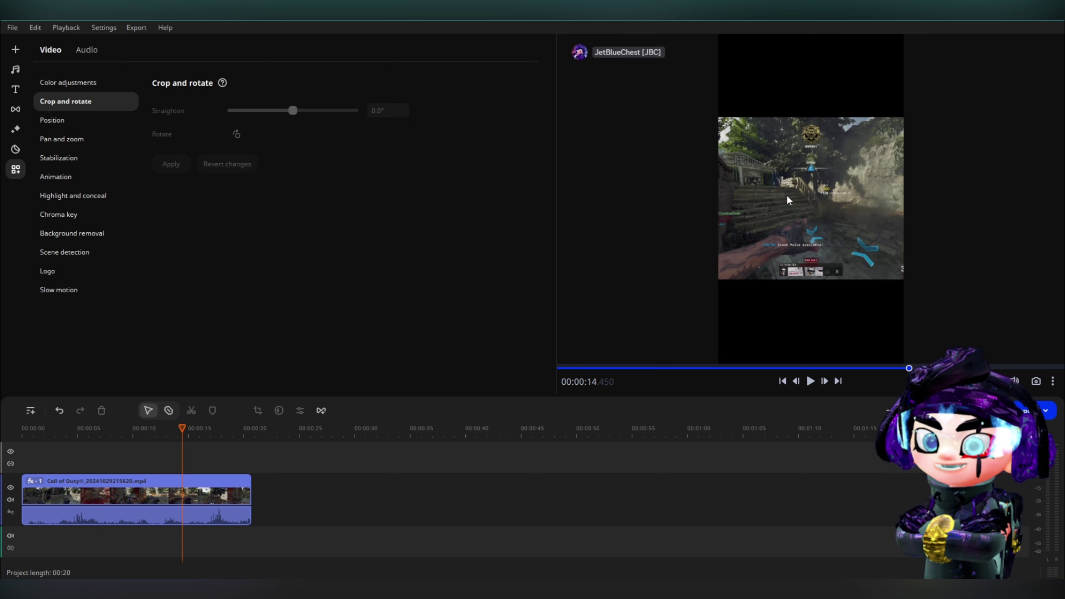
left_click(16, 129)
Add the Vertical fill filter and RTS colour preset to the gameplay clip, then preview from the start.
left_click_drag(448, 134, 128, 485)
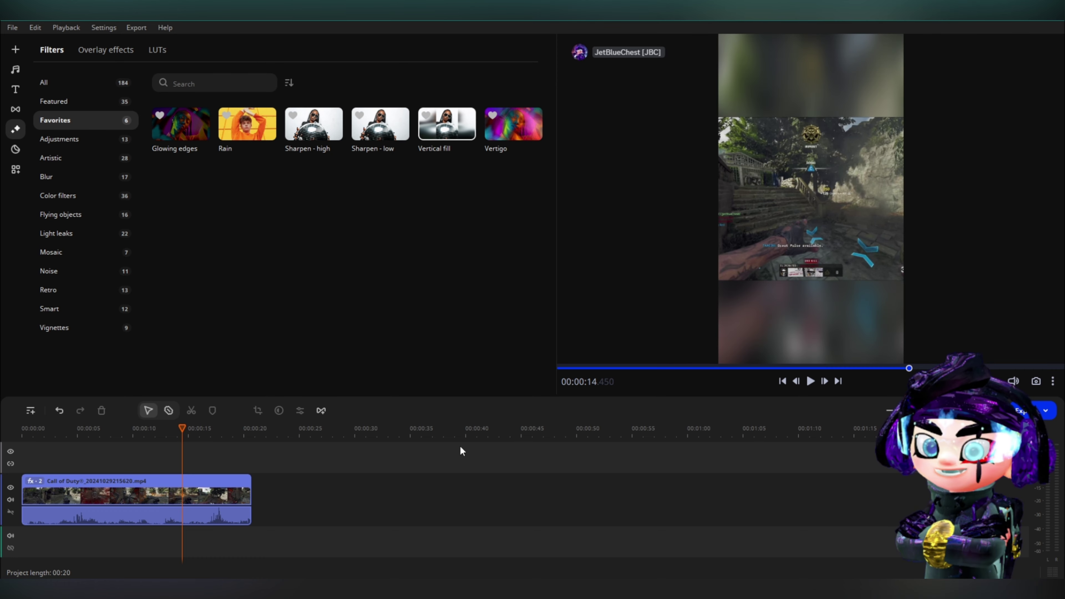
key("Home")
left_click(39, 480)
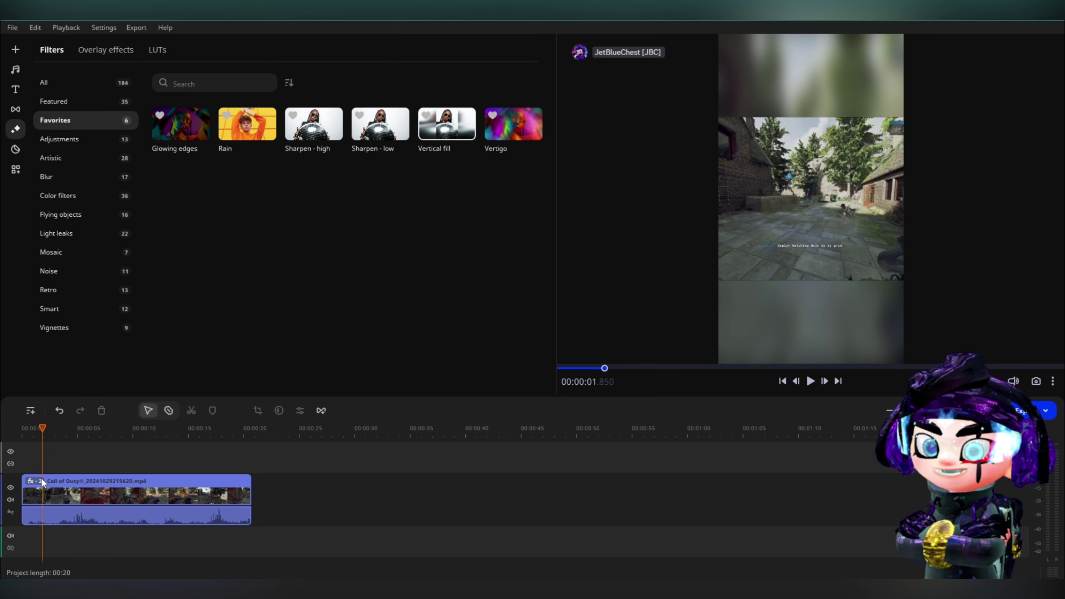
left_click(279, 411)
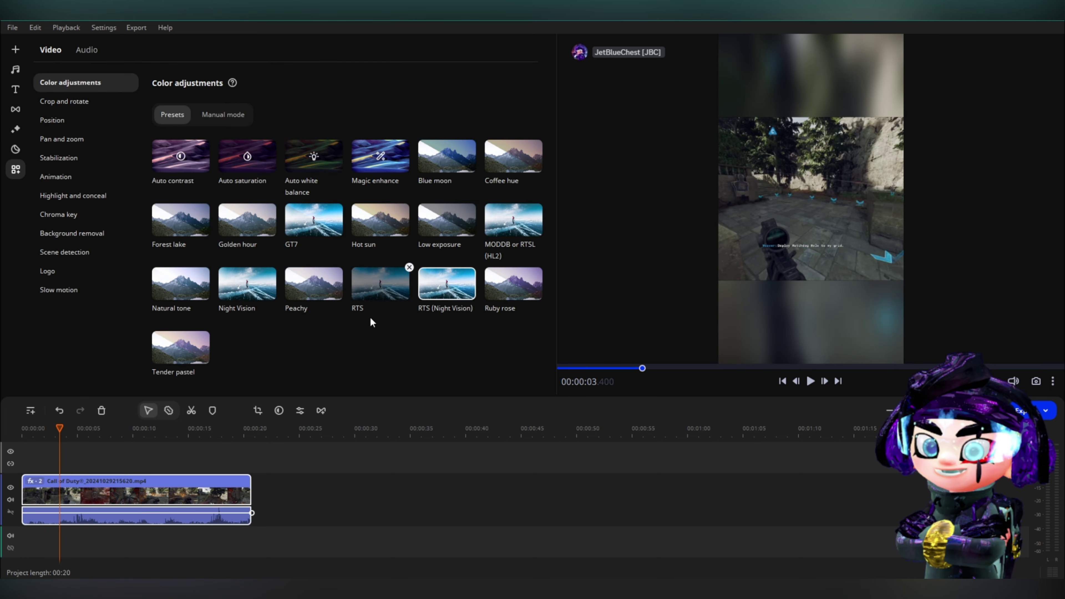
left_click(380, 285)
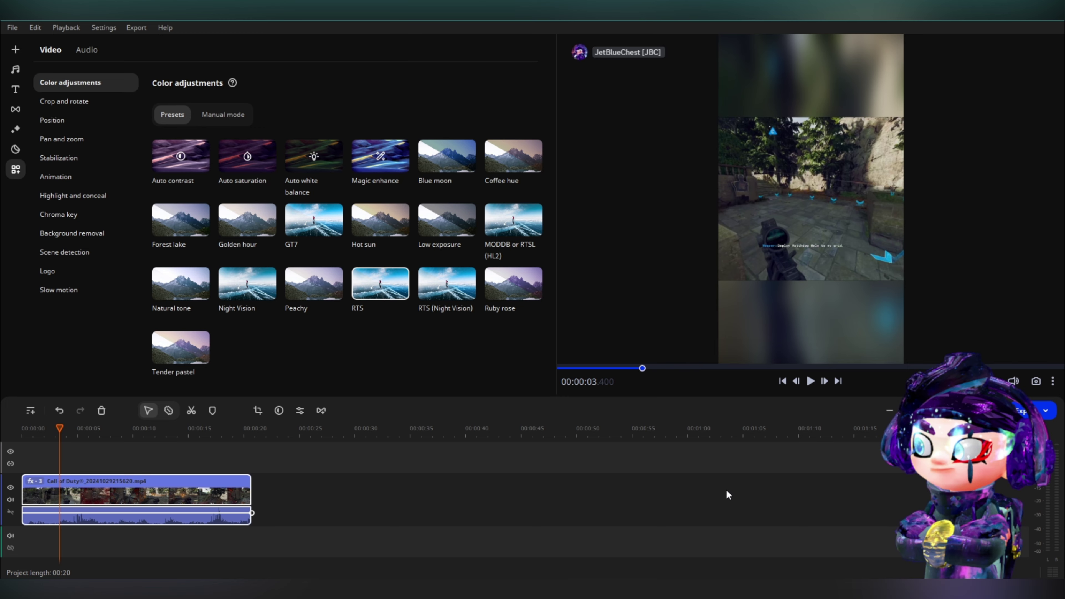
key("Home")
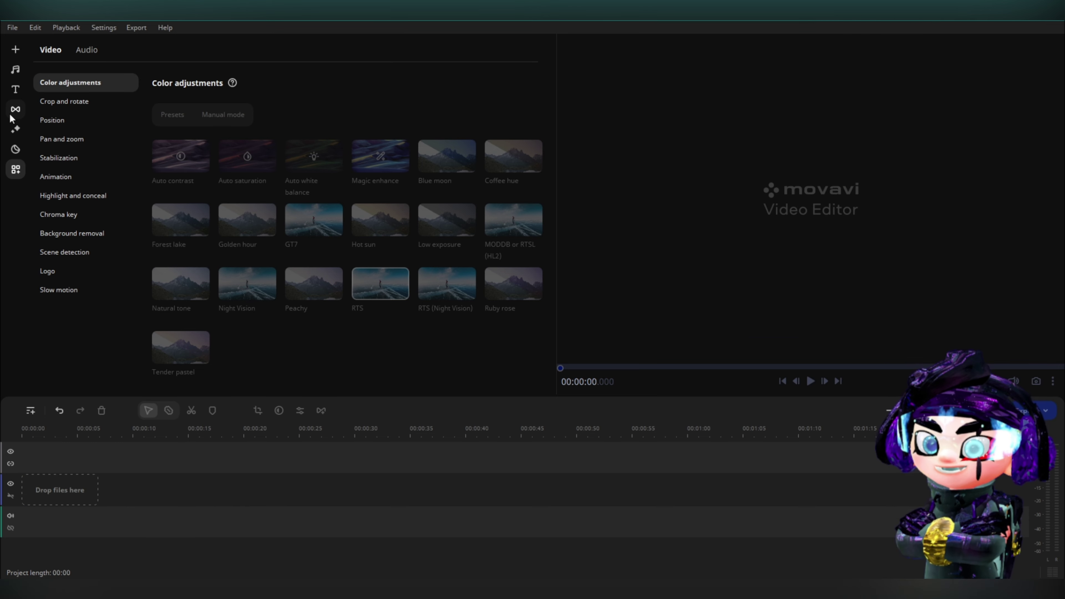
Browse the Geometric, Offset, Parallax, with-sound and Zoom transition categories.
left_click(12, 113)
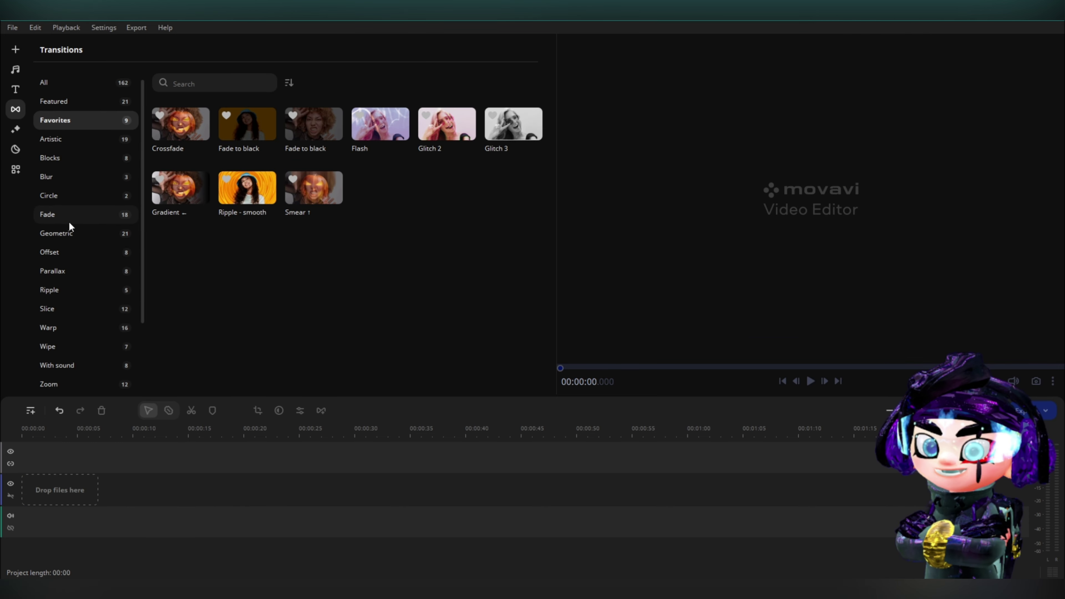
left_click(86, 236)
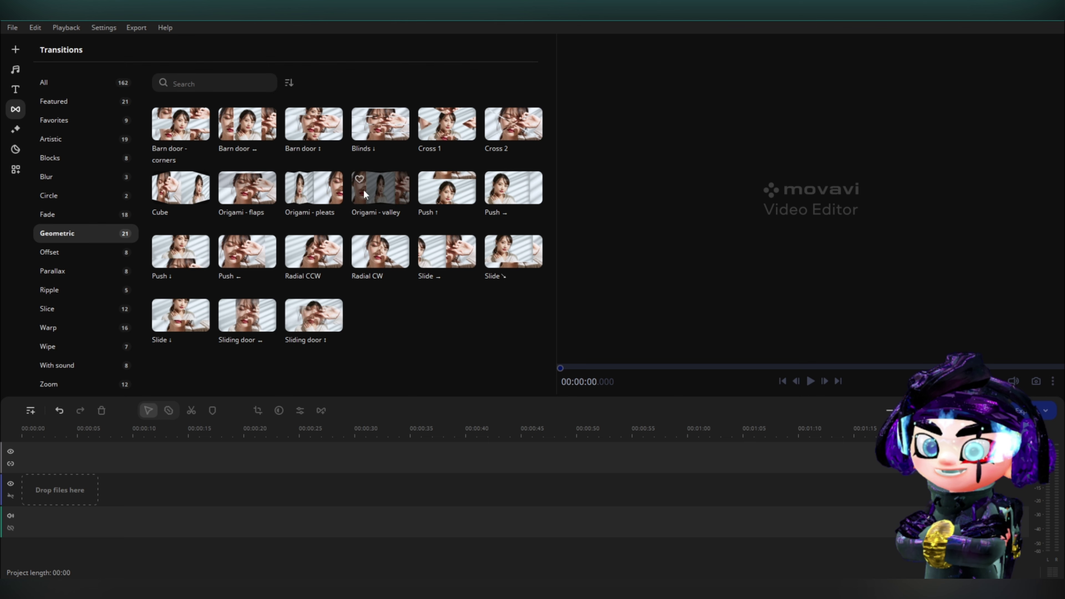
left_click(80, 256)
left_click(79, 272)
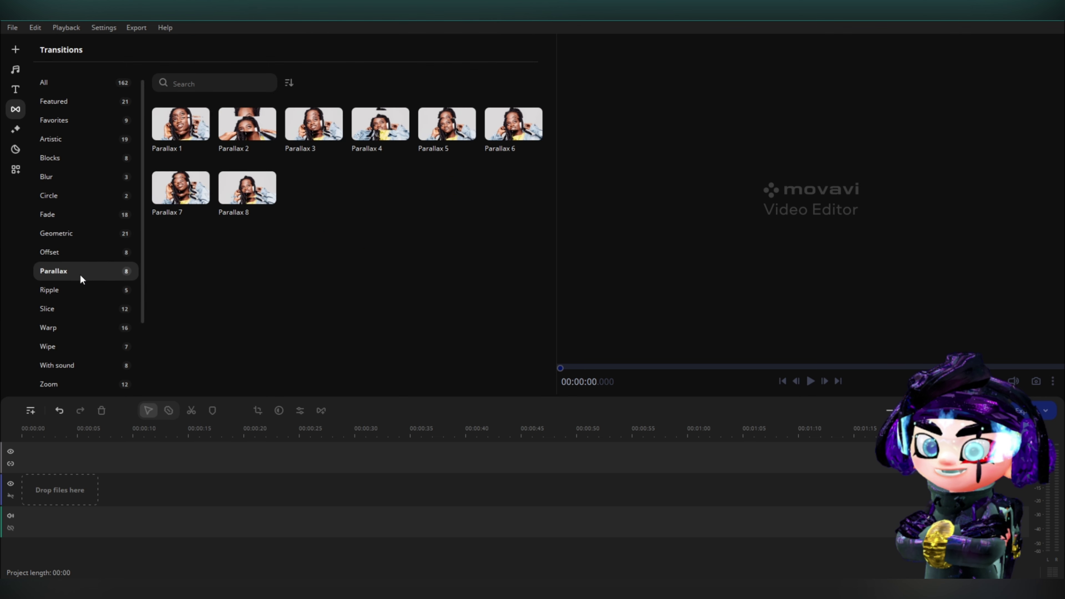
left_click(104, 367)
left_click(73, 382)
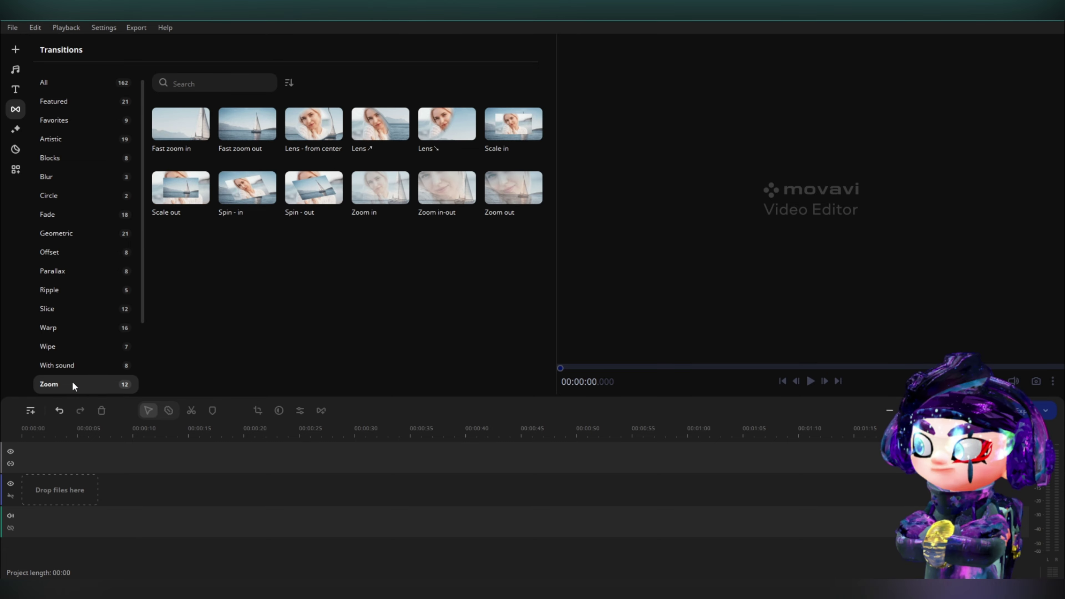
left_click(74, 83)
Browse titles, Romantic and Upbeat music, sound effects, and the Good Game Pack stickers.
left_click(15, 89)
left_click(15, 70)
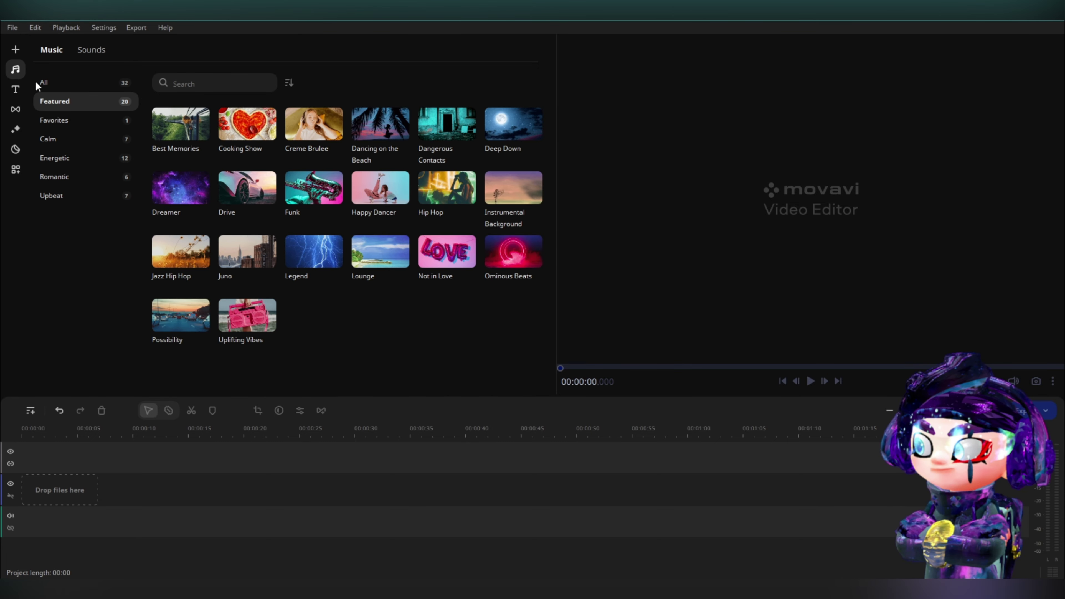
left_click(92, 50)
left_click(80, 120)
left_click(80, 104)
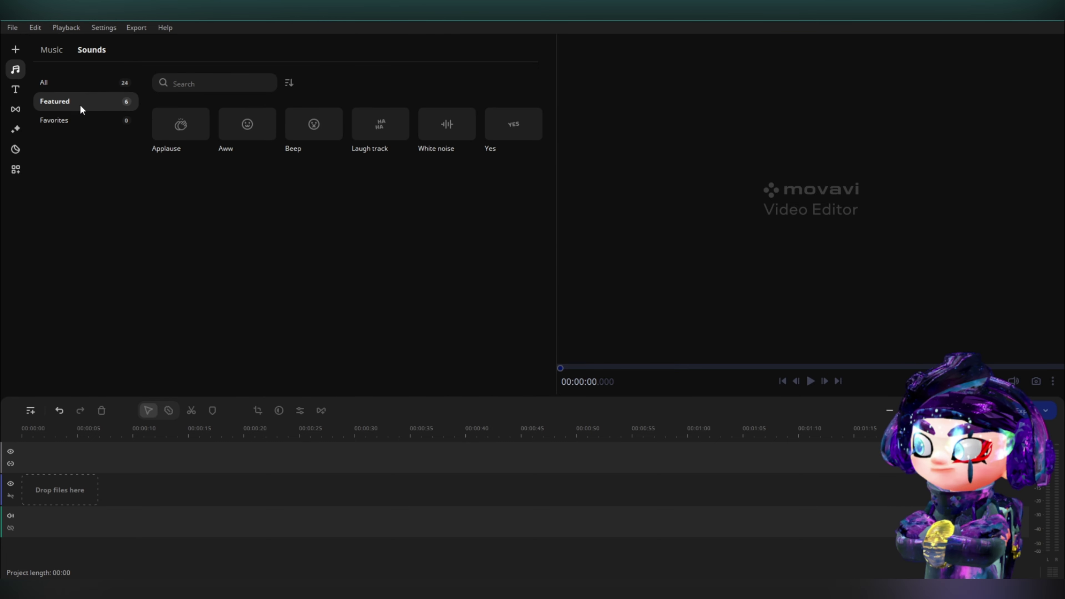
left_click(58, 49)
left_click(89, 174)
left_click(89, 192)
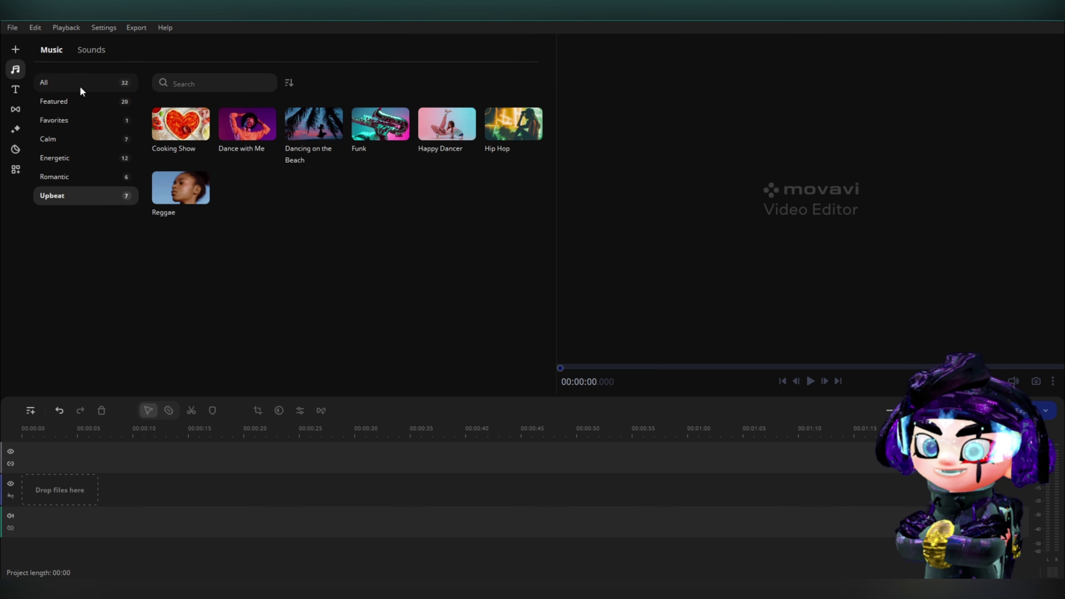
left_click(81, 87)
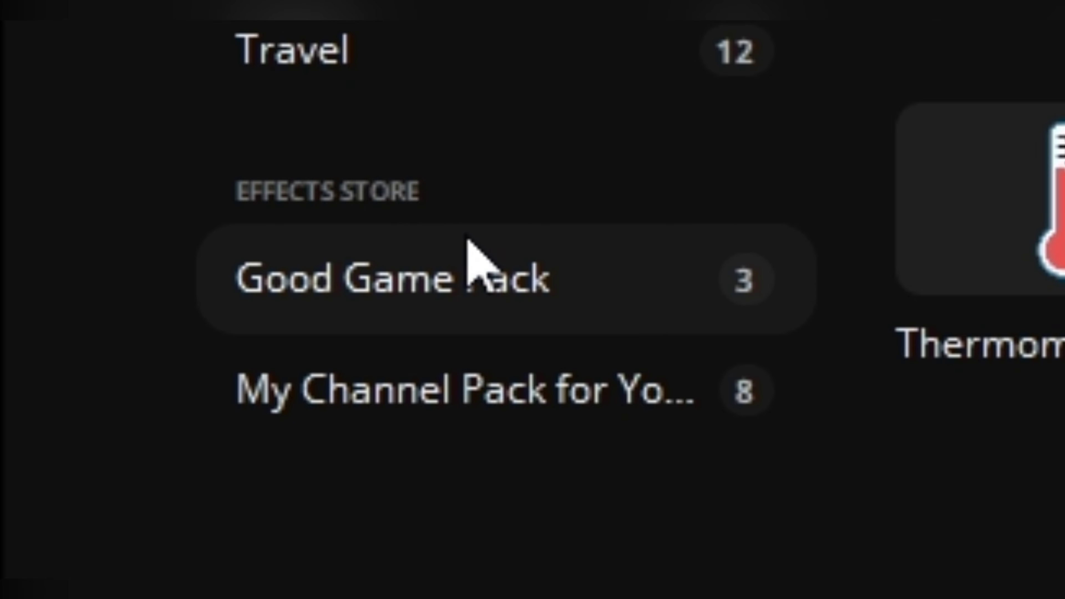
left_click(389, 280)
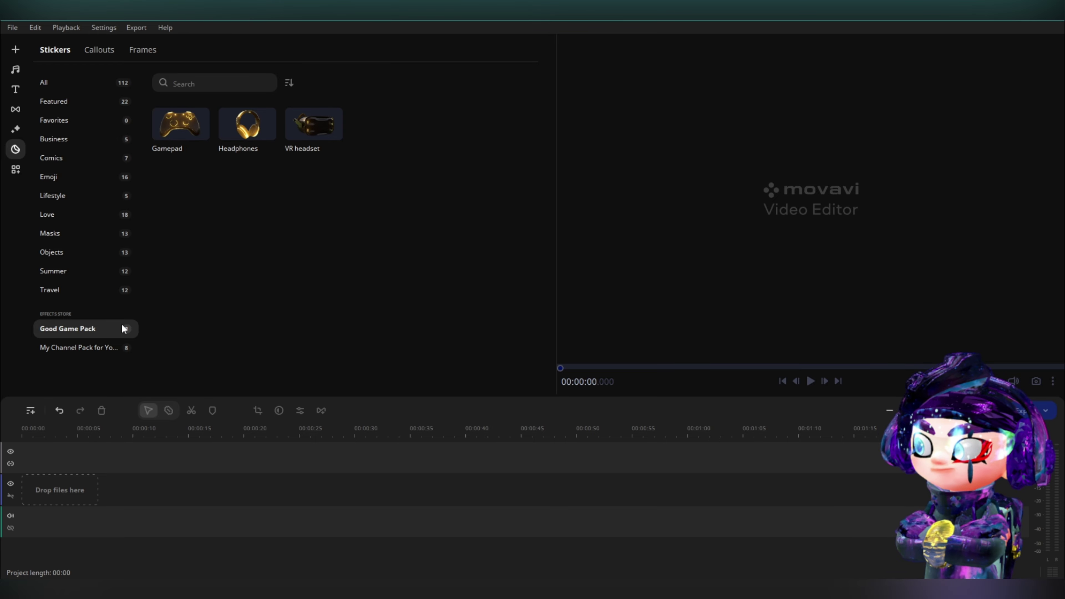
left_click(107, 354)
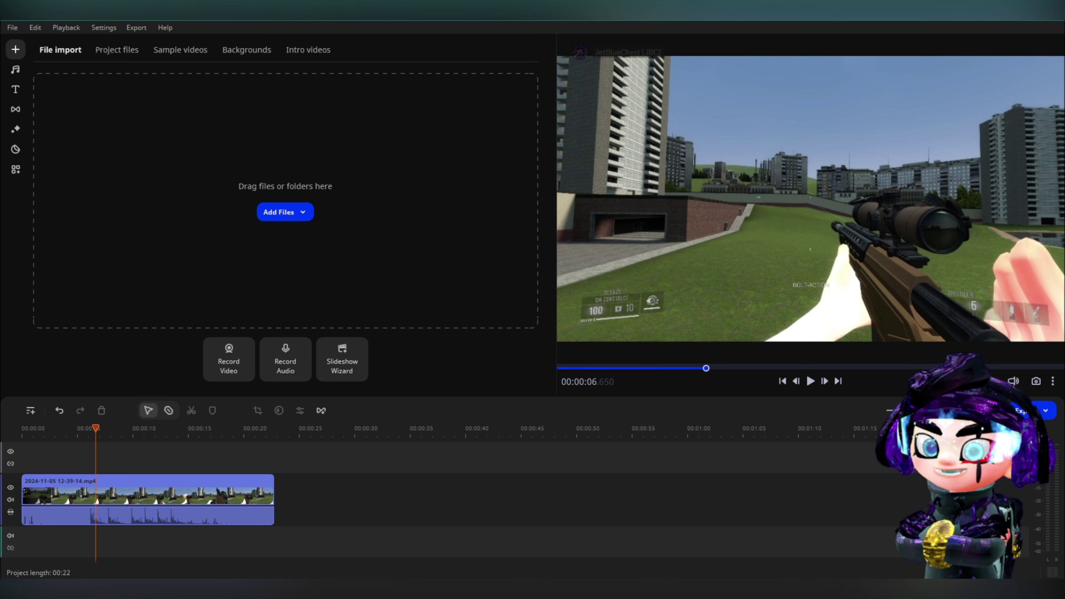
Review the export window's online and TV options, ending on saving to the computer as MP4.
left_click(1021, 412)
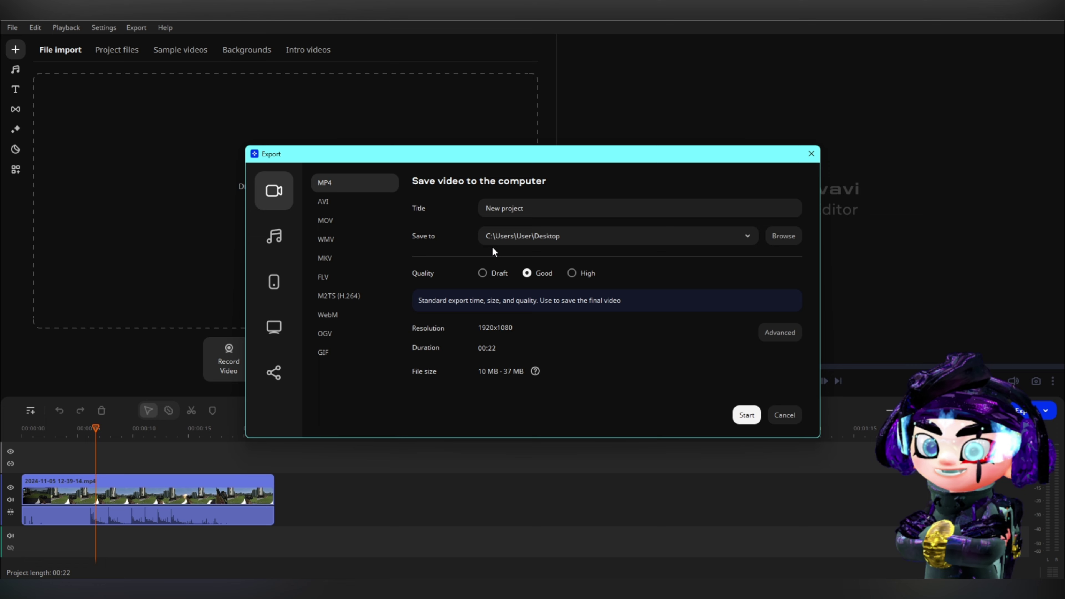
left_click(282, 369)
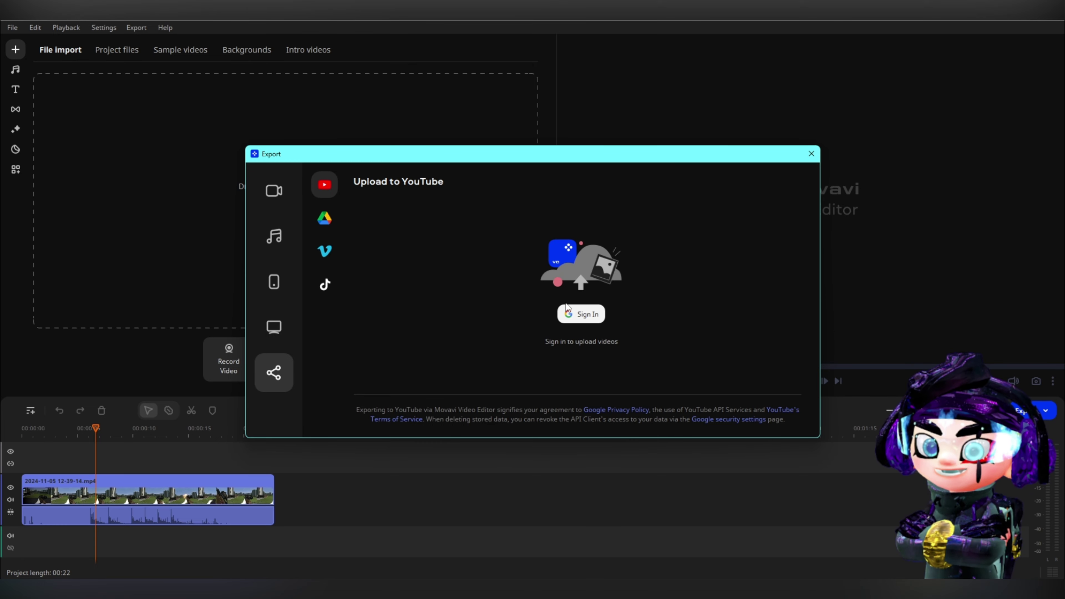
left_click(274, 327)
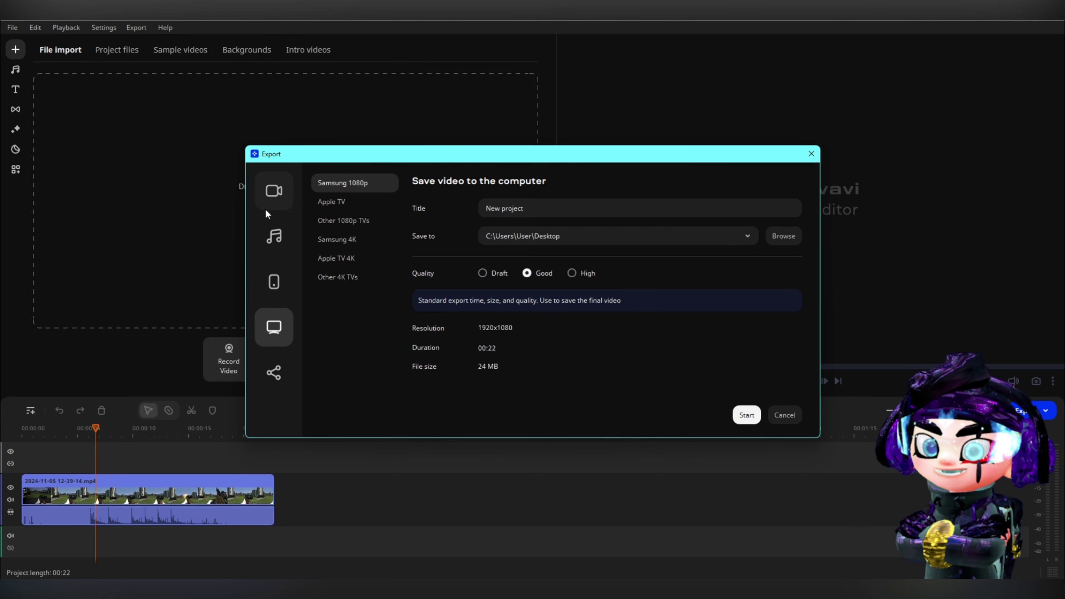
left_click(266, 210)
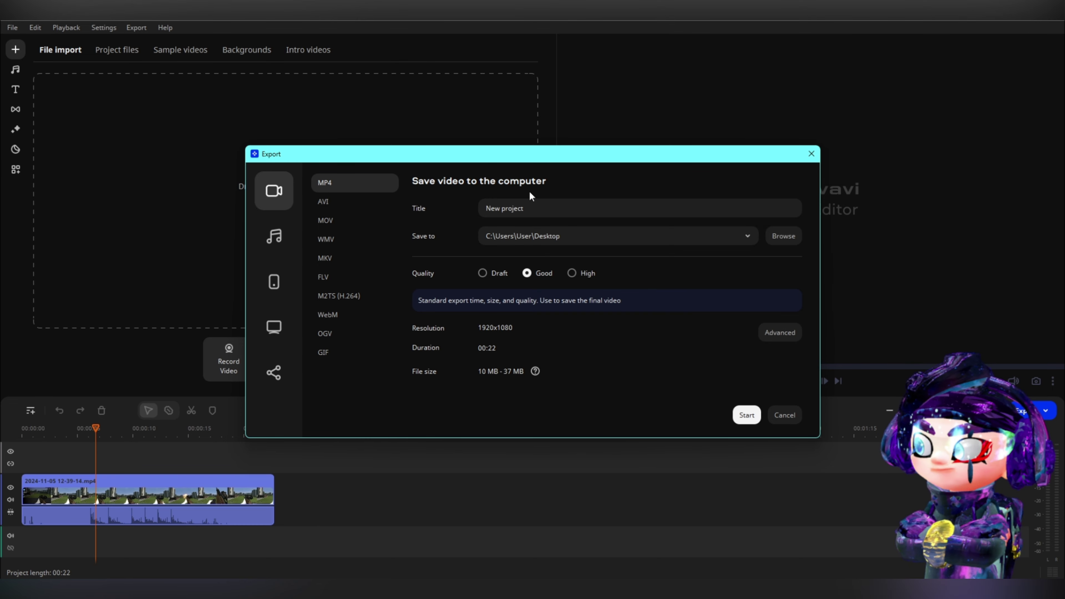
Replace the export title 'New project' with 'Gmod Shet'.
left_click(558, 210)
key("ctrl+a")
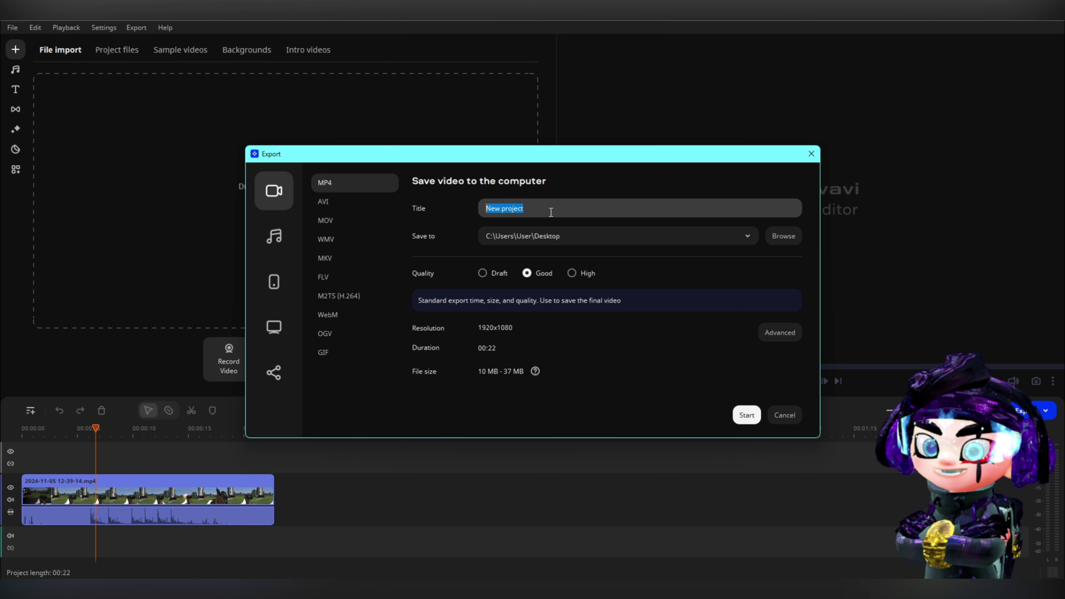
key("BackSpace")
type("S")
key("BackSpace")
type("Gmo")
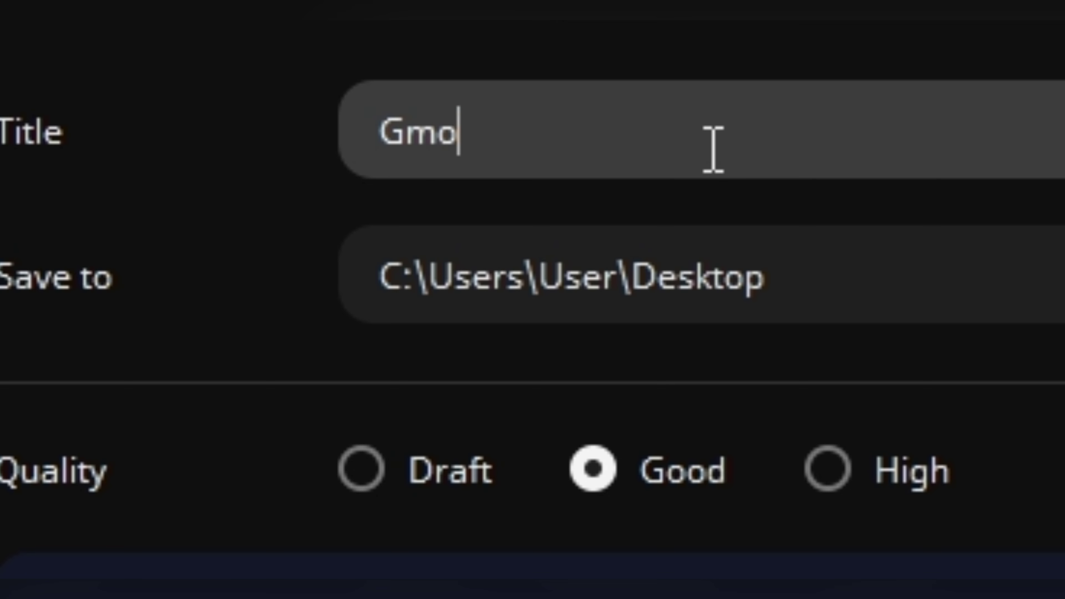
type("d Shet")
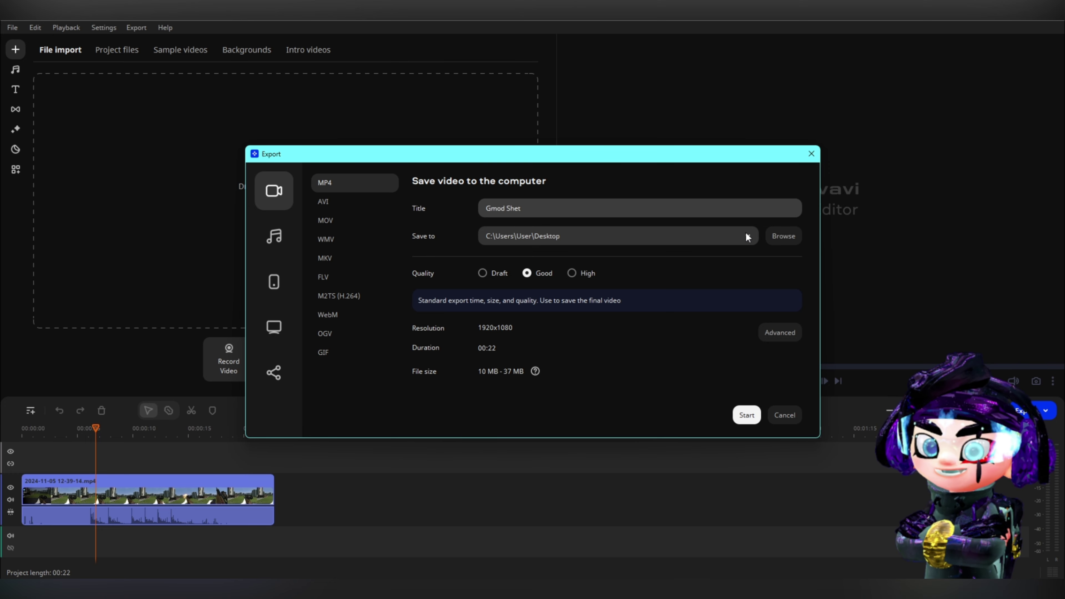
In advanced export settings, review the resolution list and keep 1920x1080.
left_click(769, 331)
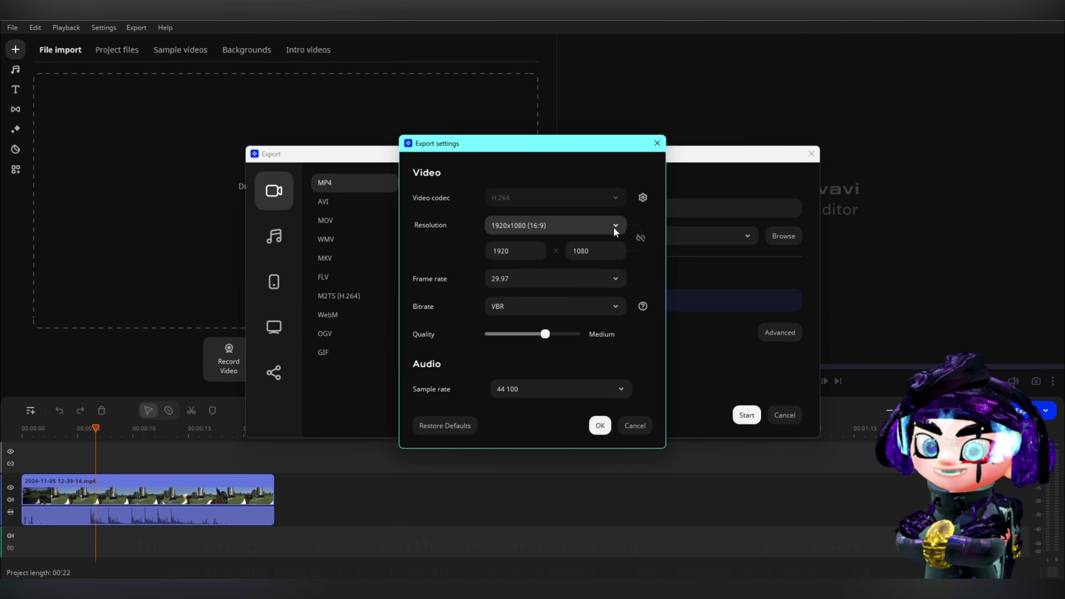
left_click(585, 223)
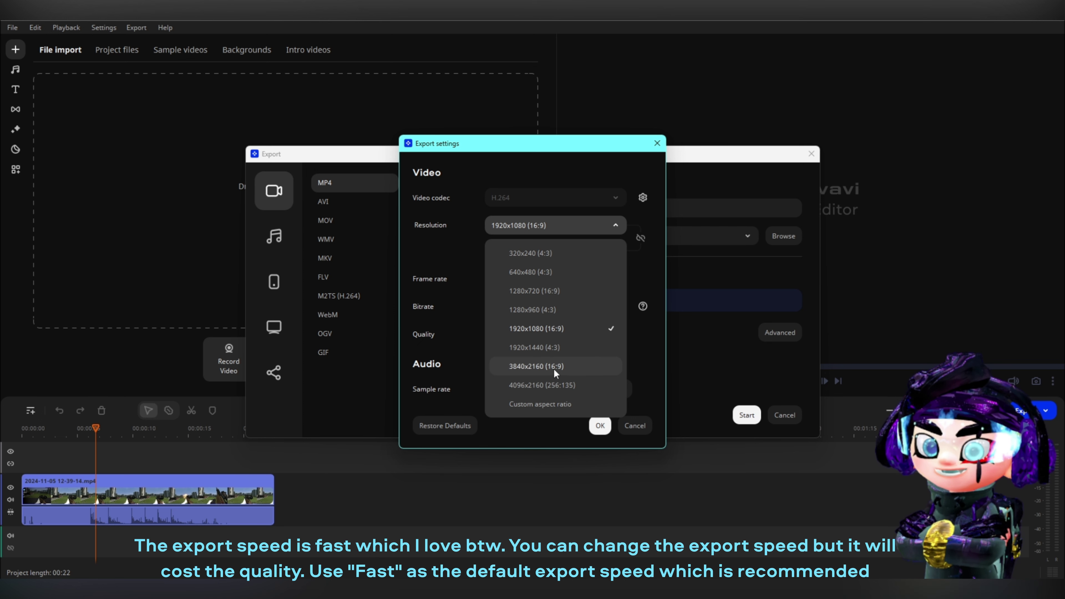
left_click(617, 328)
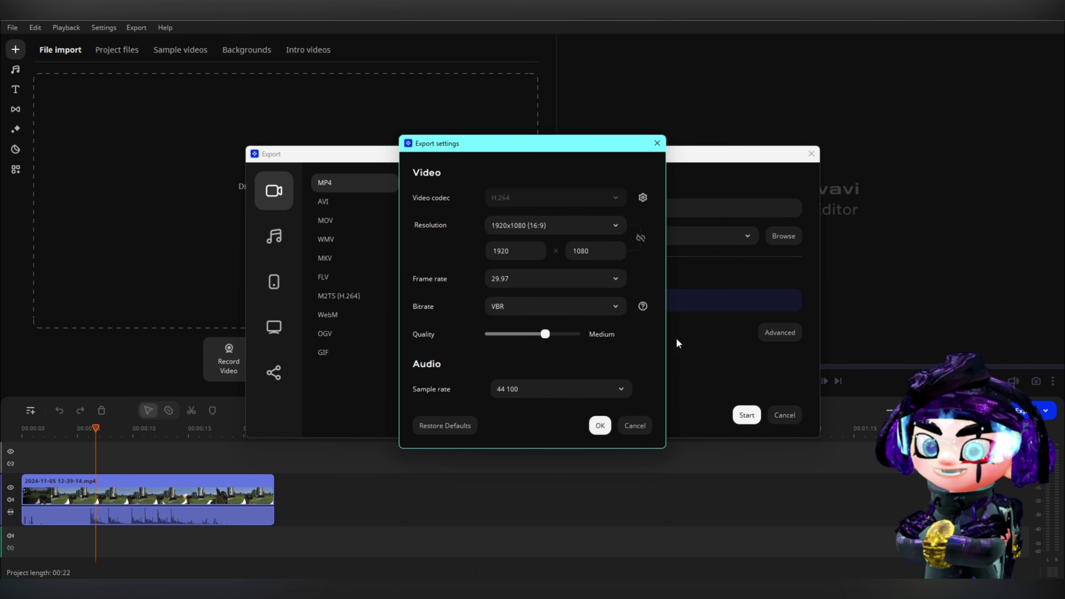
left_click(570, 224)
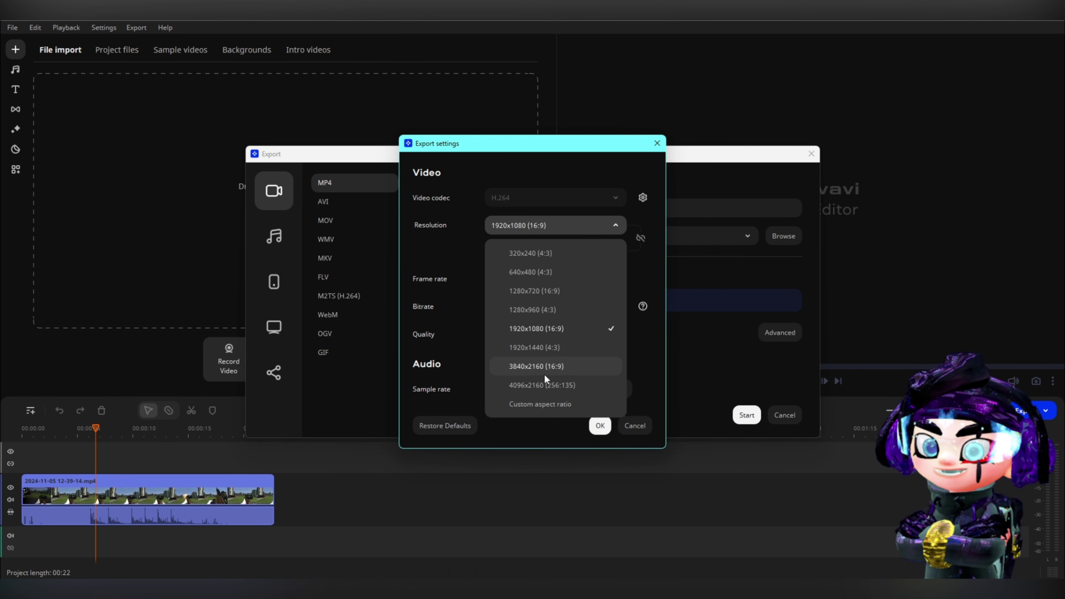
left_click(630, 347)
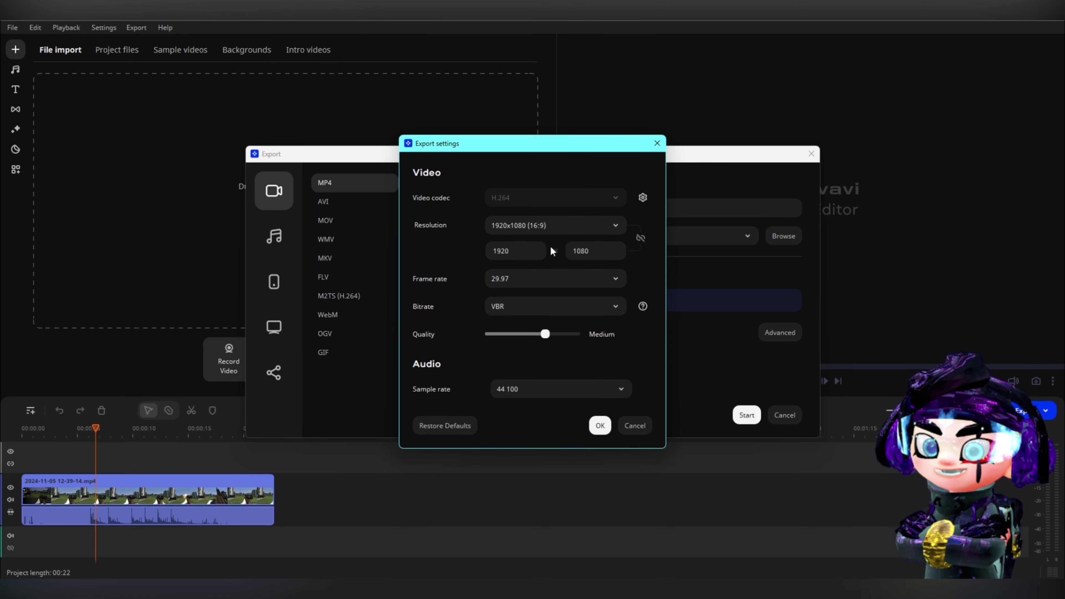
Set a custom 2560 x 1440 export resolution.
left_click(538, 251)
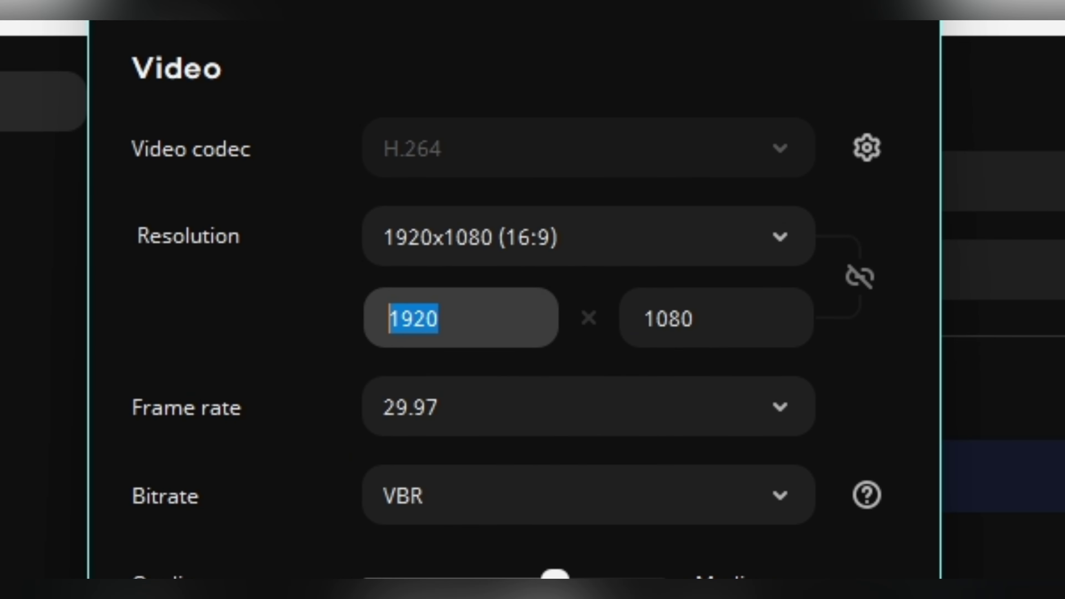
type("256")
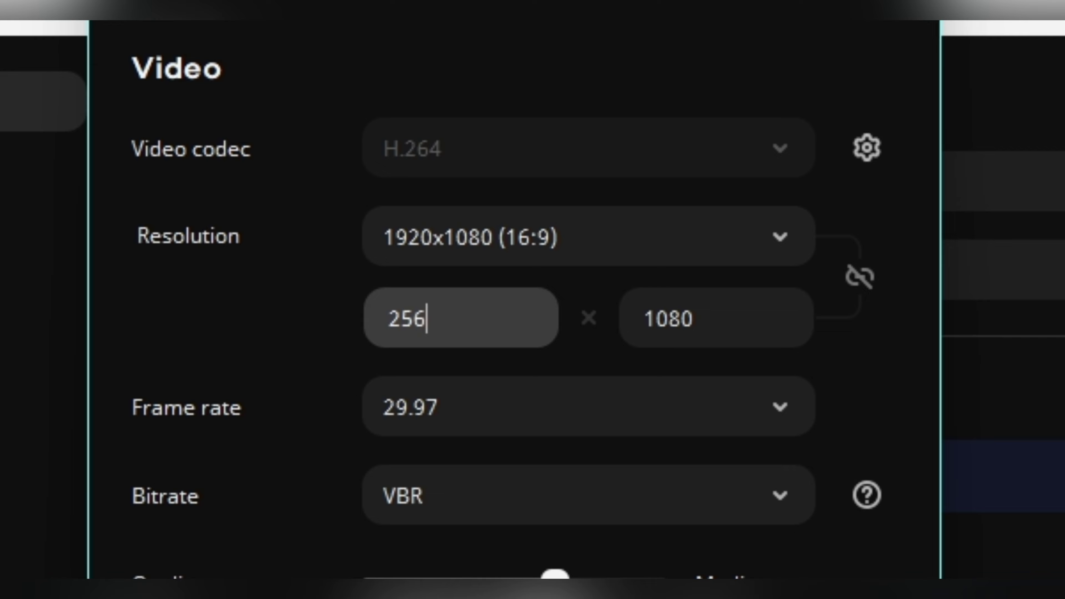
type("0")
key("Tab")
type("14")
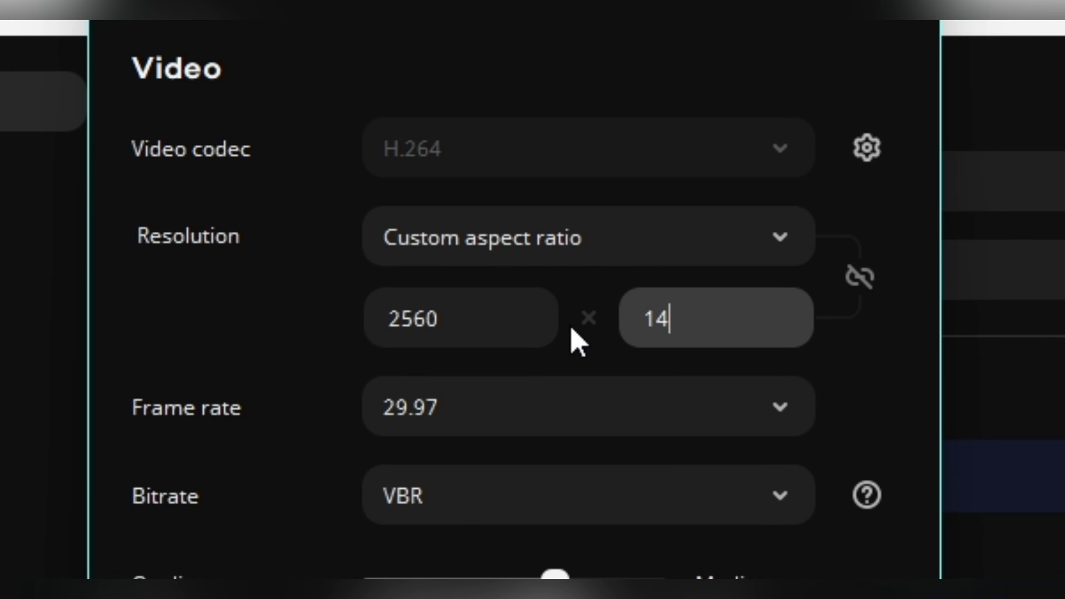
type("40")
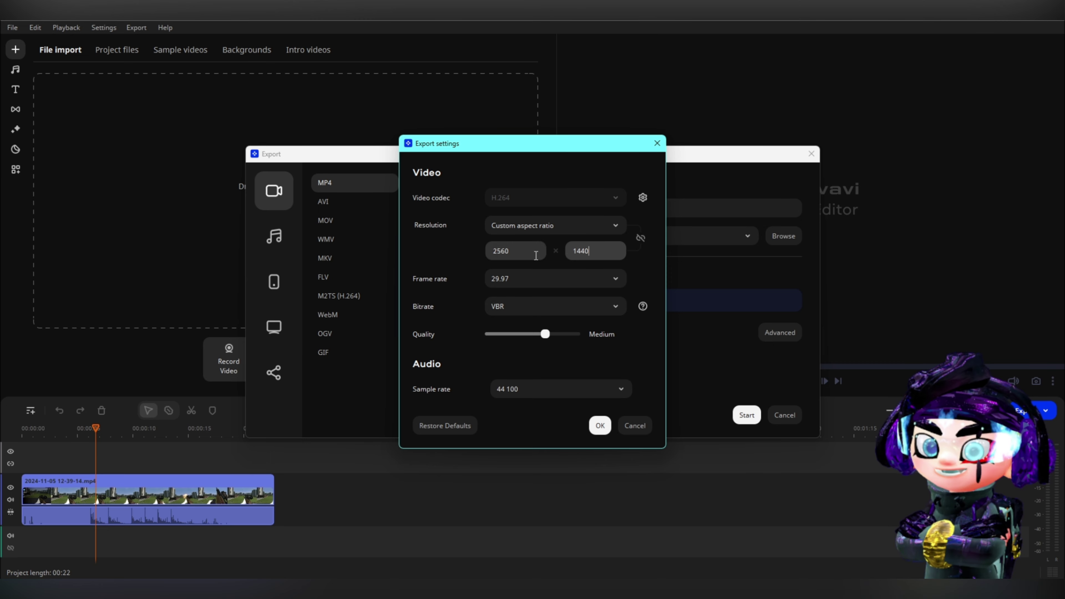
left_click(589, 253)
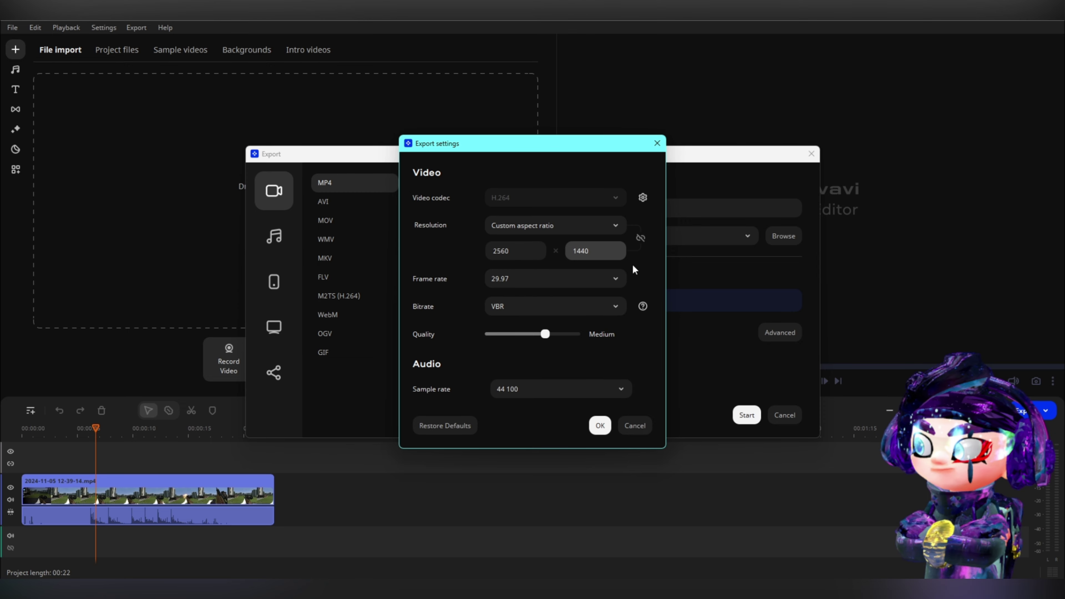
left_click(510, 281)
scroll(516, 308, "down", 3)
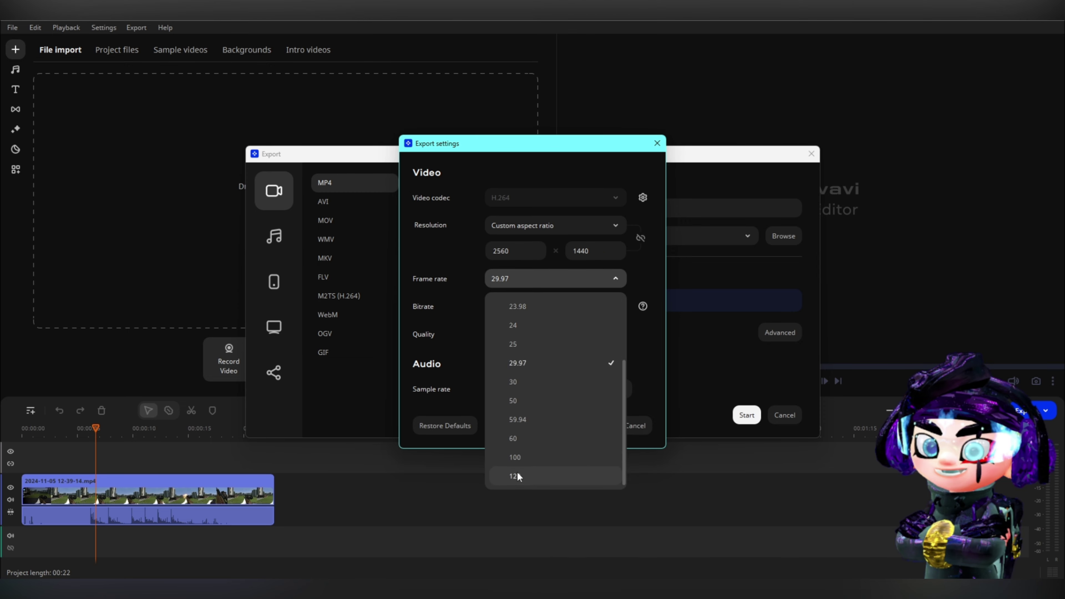
Set the frame rate to 60 fps and a custom bitrate of 77000 Kbps.
left_click(519, 434)
left_click(512, 300)
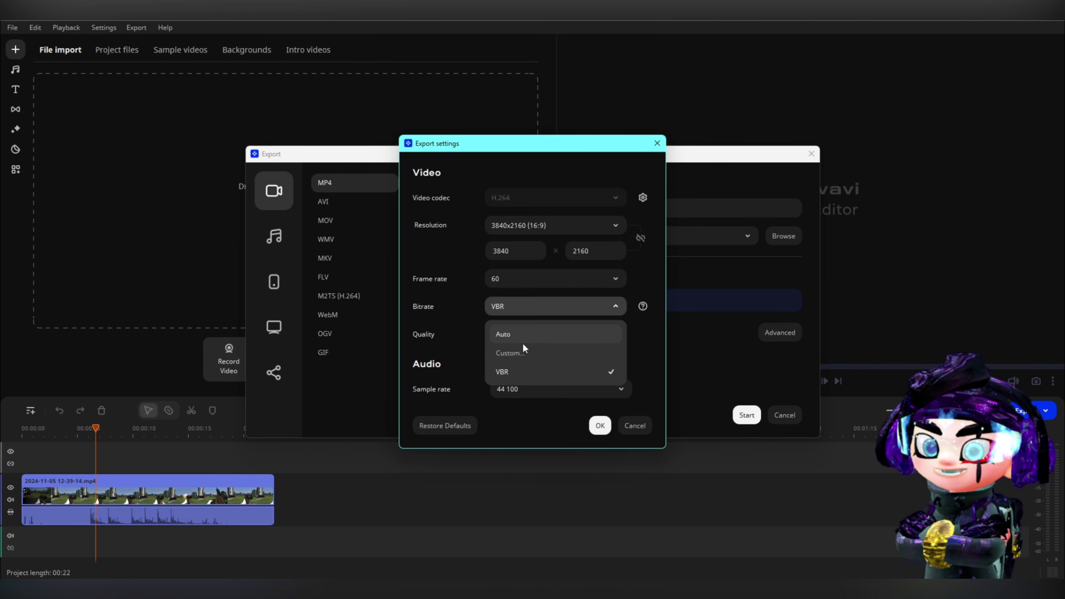
left_click(512, 349)
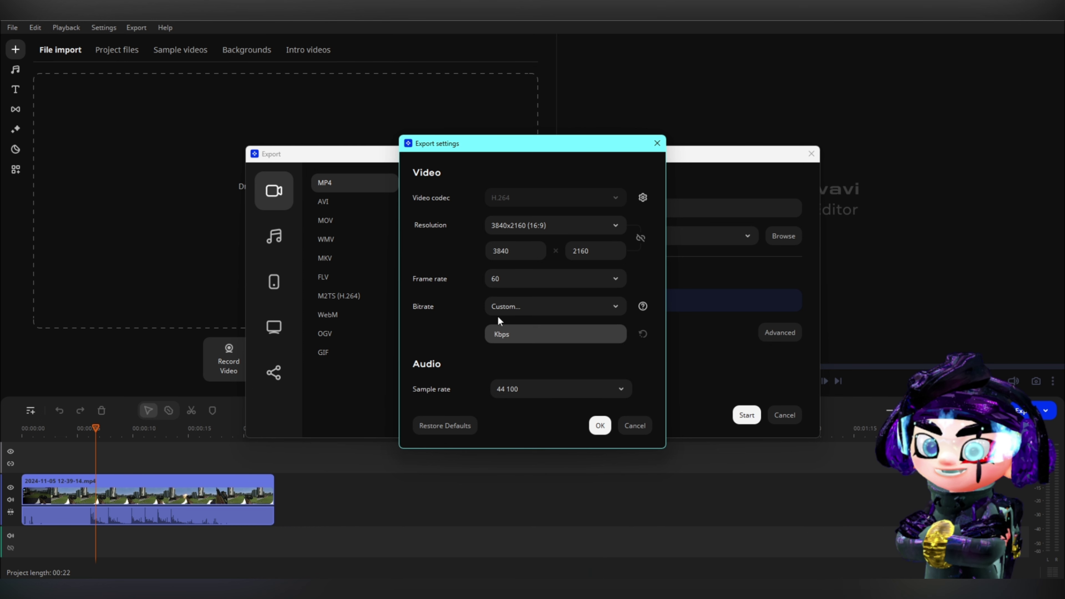
type("770 ")
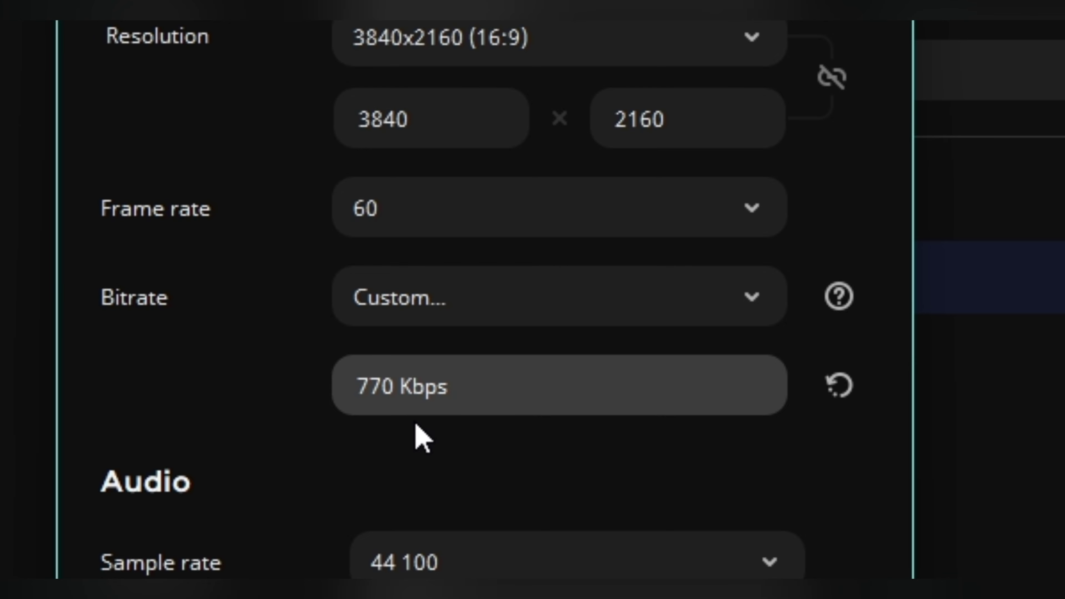
type("00")
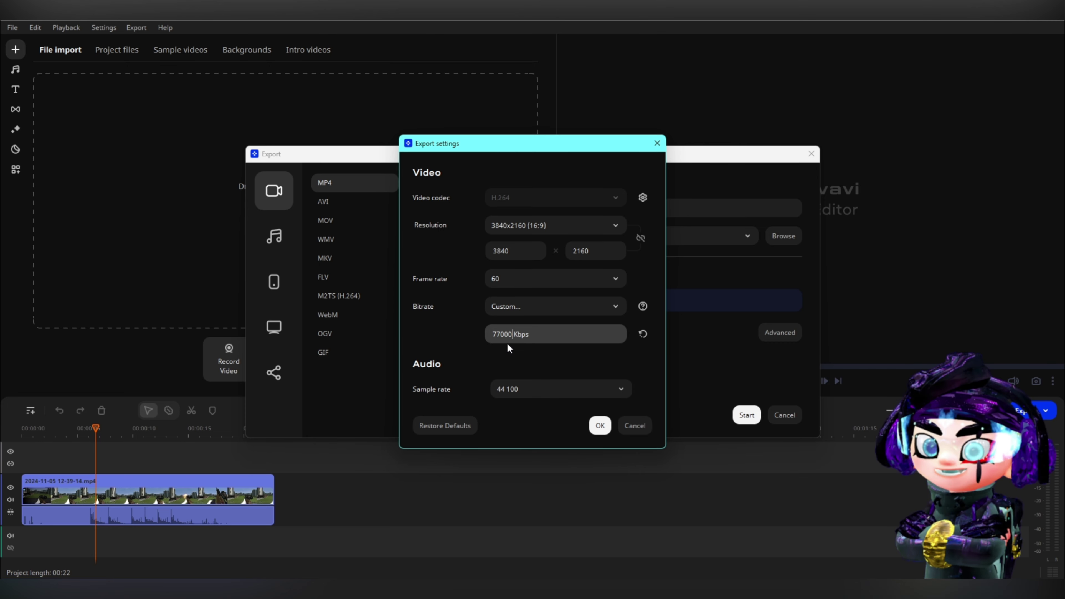
Set the audio sample rate to 48 000 Hz and close the export settings.
left_click(520, 389)
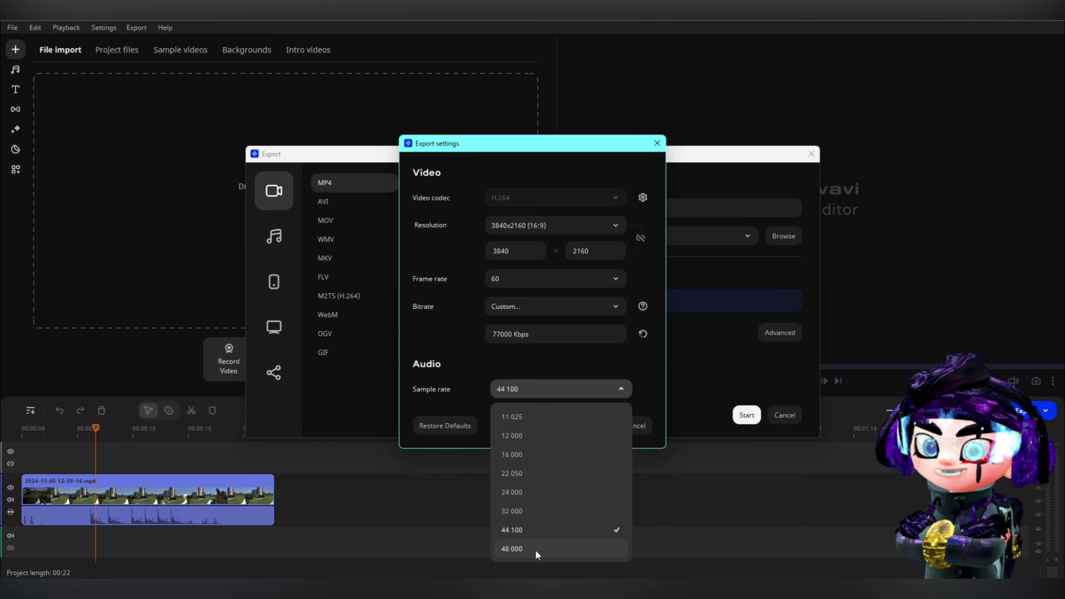
left_click(520, 548)
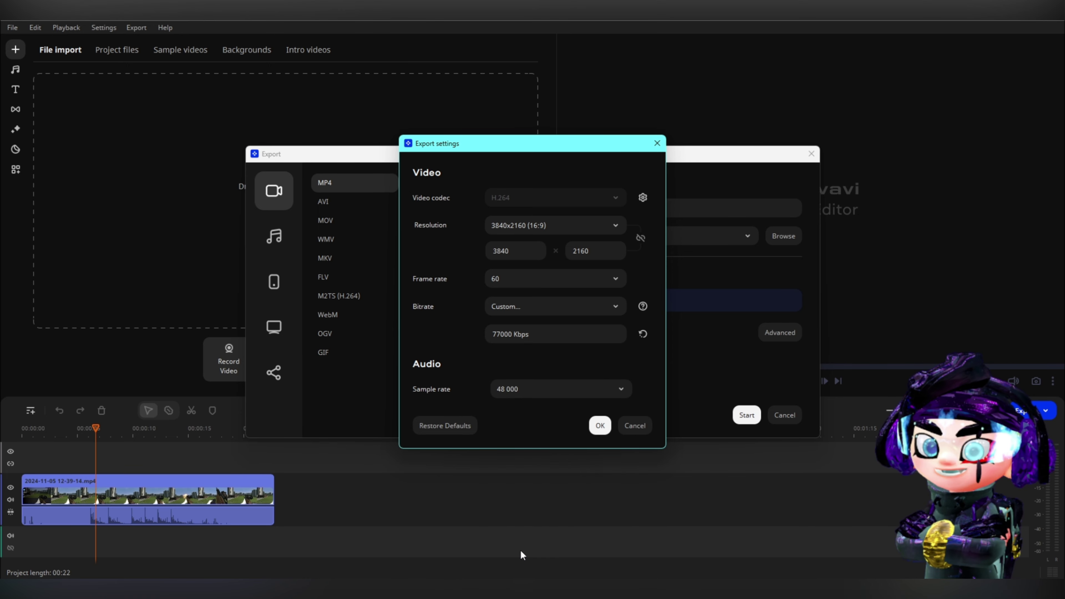
left_click(561, 388)
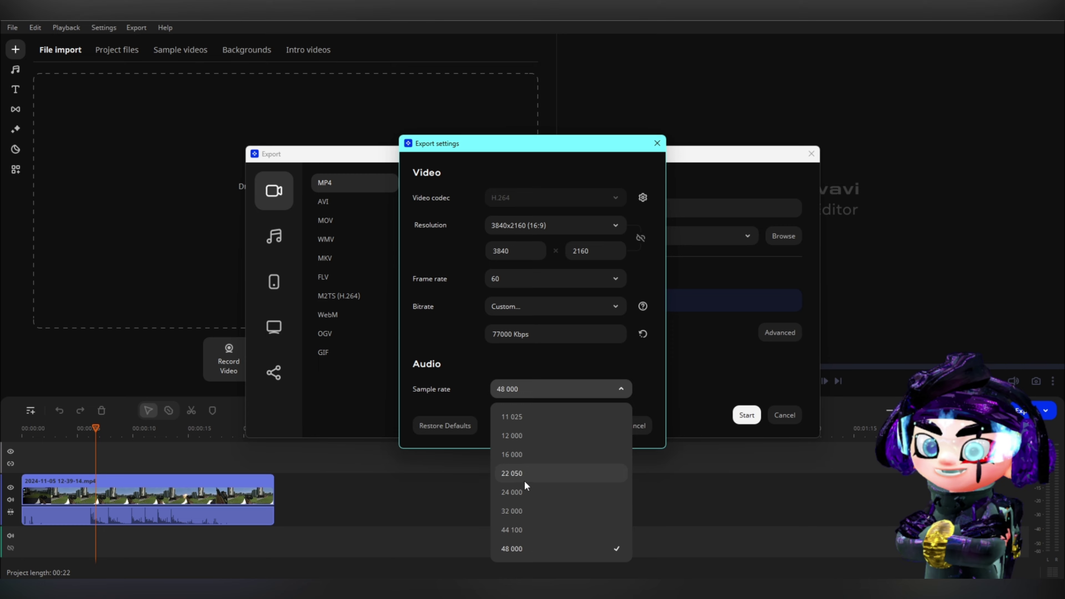
left_click(582, 389)
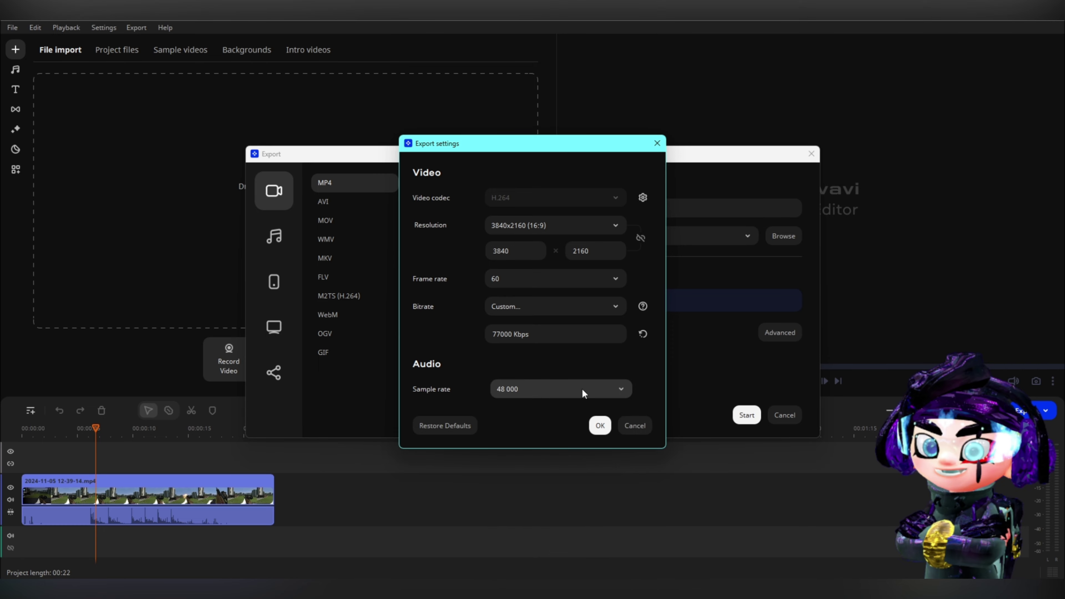
left_click(582, 389)
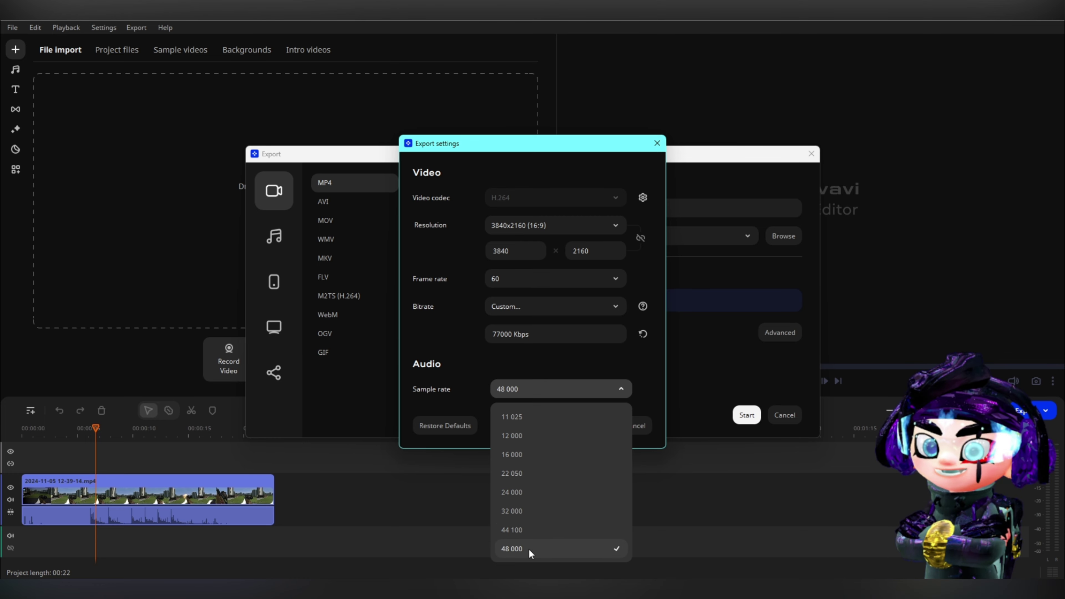
left_click(520, 550)
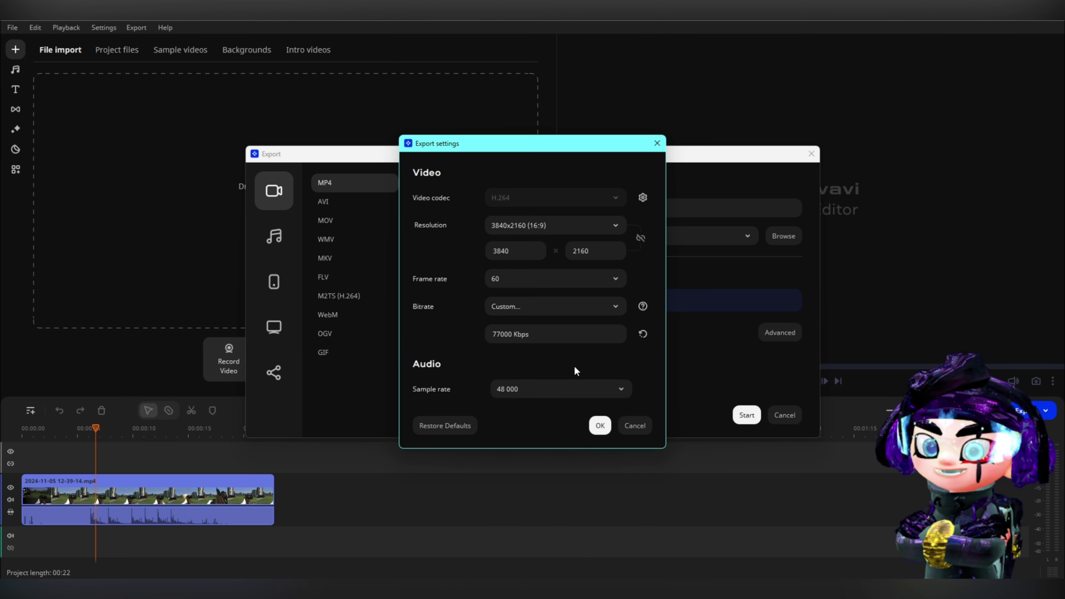
key("Escape")
key("Escape")
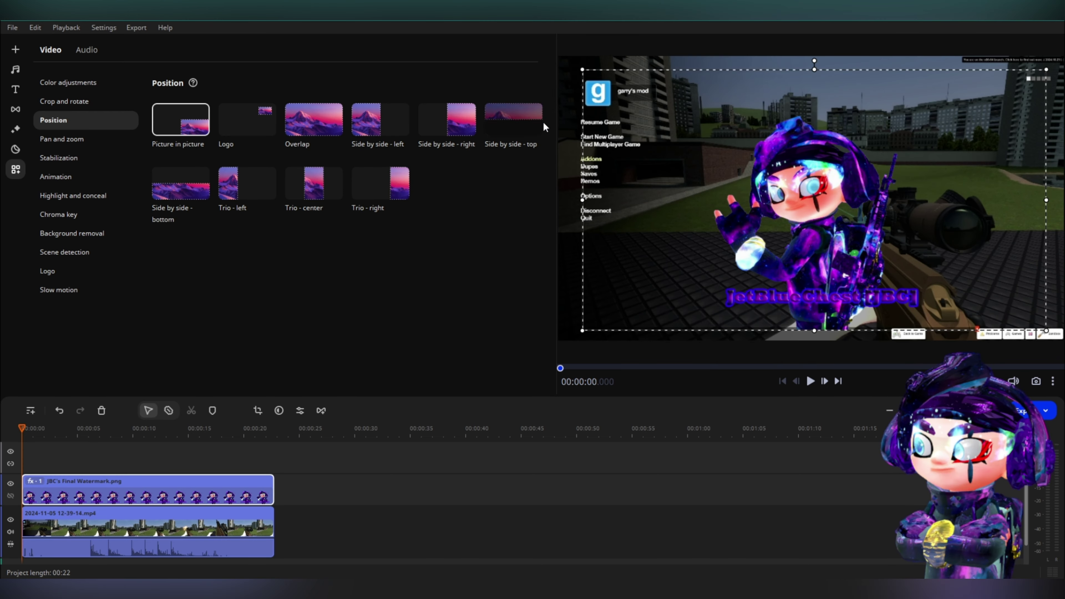
Shrink the watermark into the bottom-right corner, then show Business stickers at about 14 s.
left_click_drag(582, 69, 905, 227)
left_click_drag(981, 295, 1003, 310)
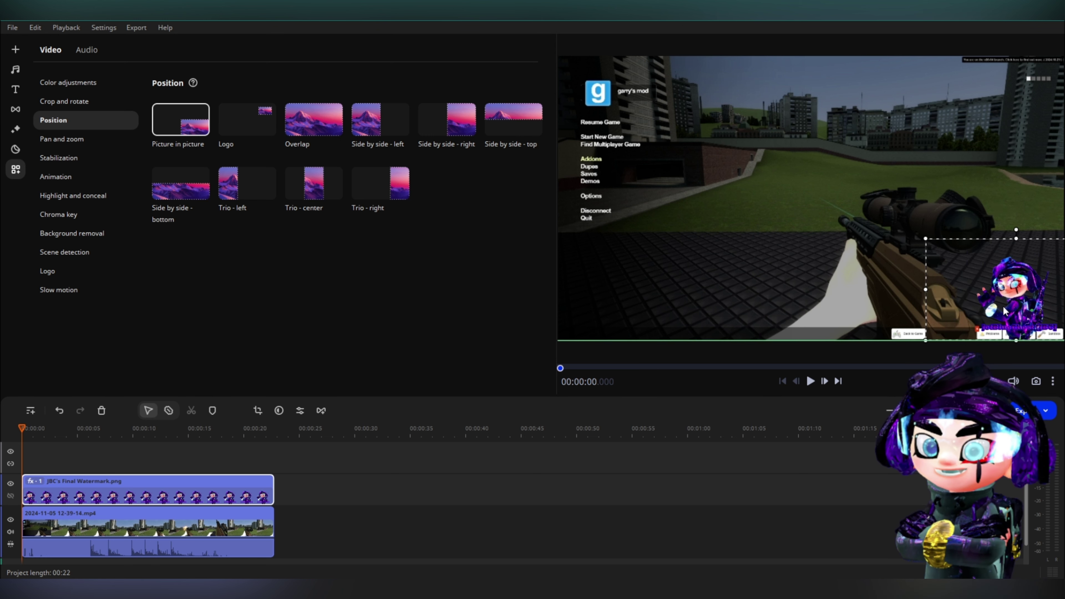
left_click(182, 489)
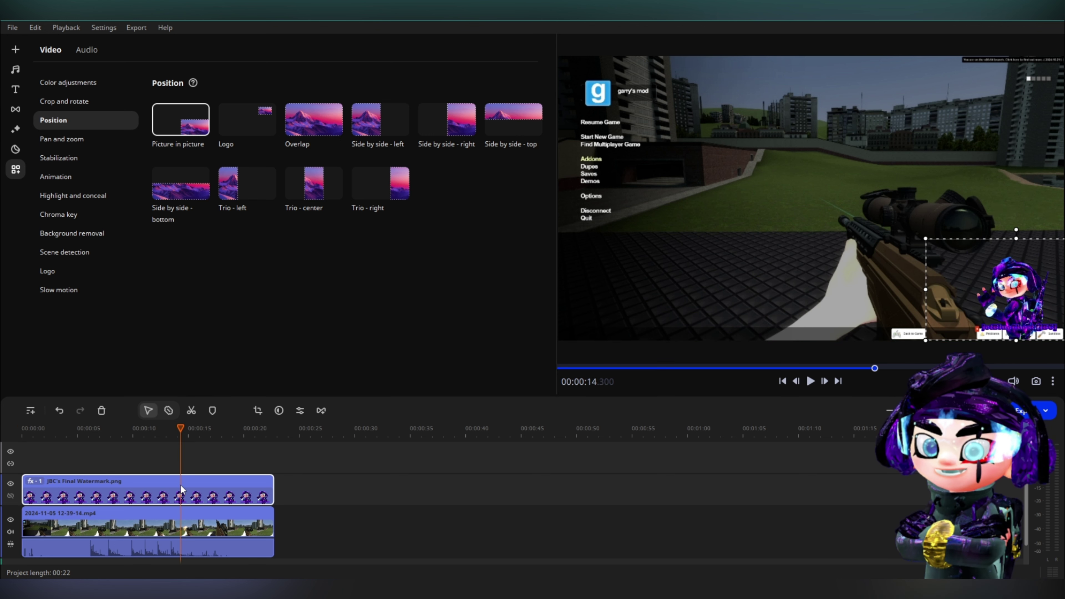
left_click(15, 148)
left_click(54, 139)
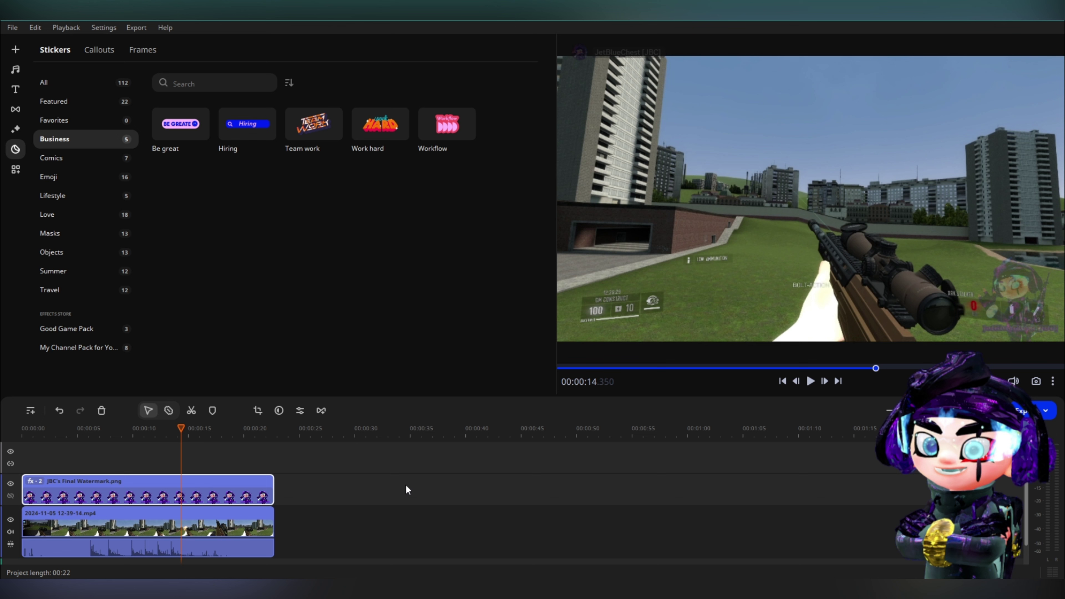
Turn on motion tracking for the headphones sticker and place the tracking frame over the building.
left_click(150, 490)
left_click(96, 89)
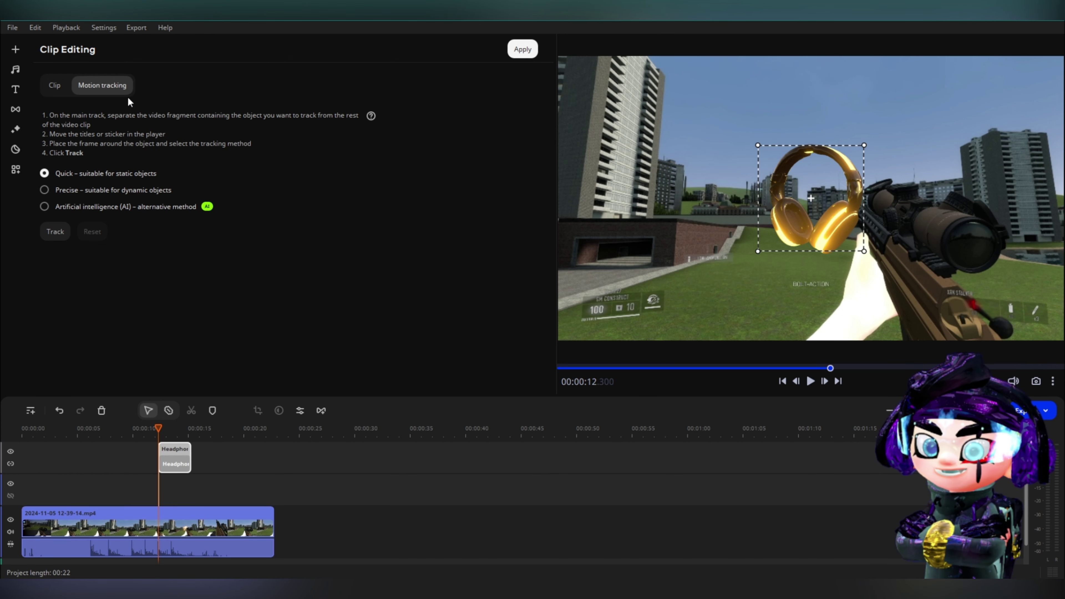
left_click_drag(798, 229, 796, 235)
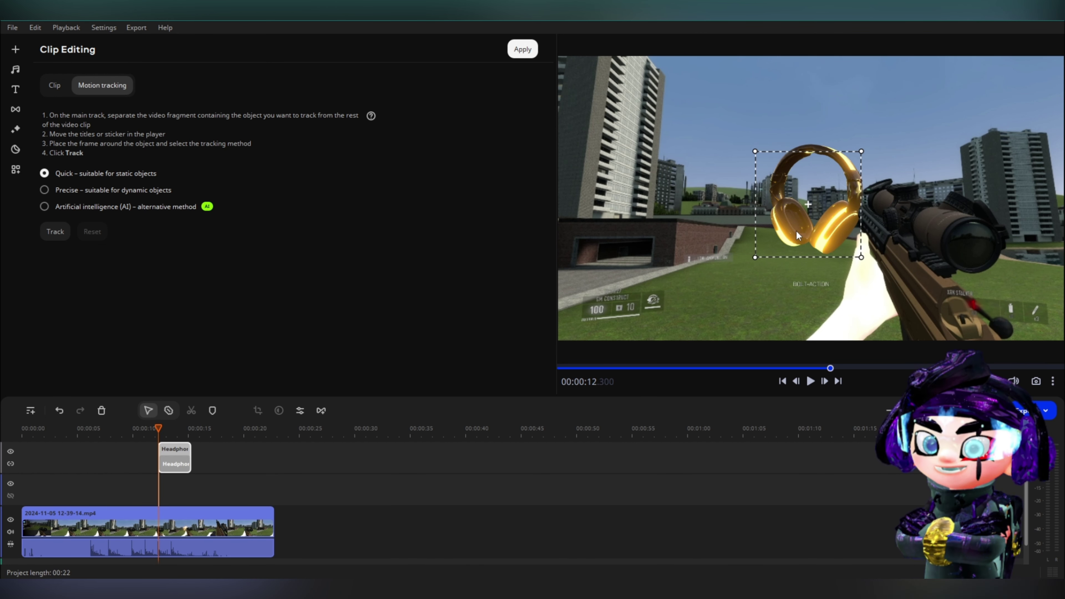
left_click_drag(796, 232, 679, 171)
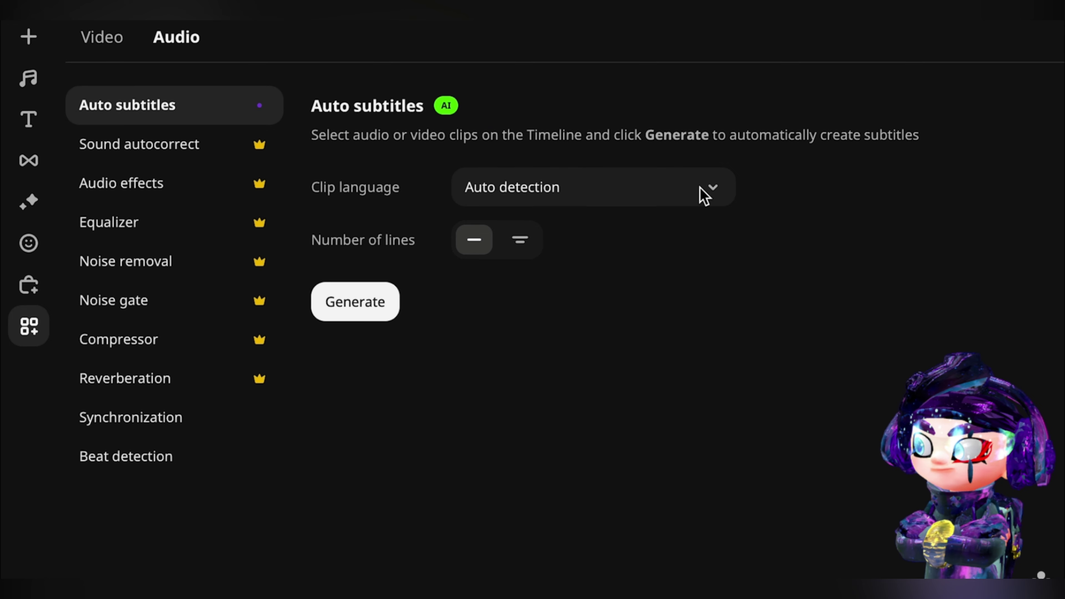
Generate single-line subtitles with the clip language left on Auto detection.
left_click(708, 188)
left_click(720, 190)
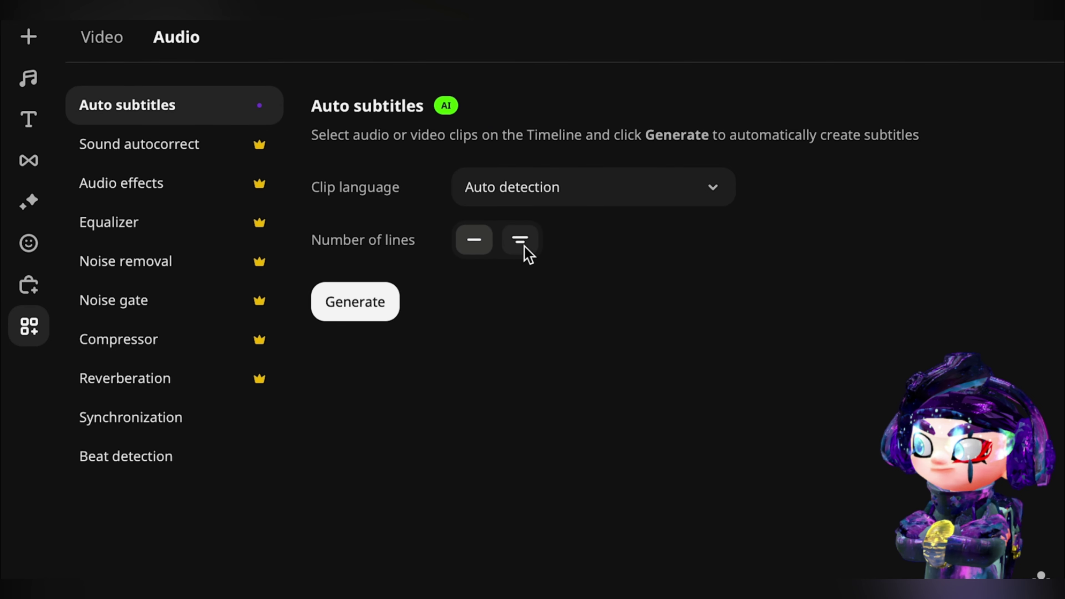
left_click(474, 245)
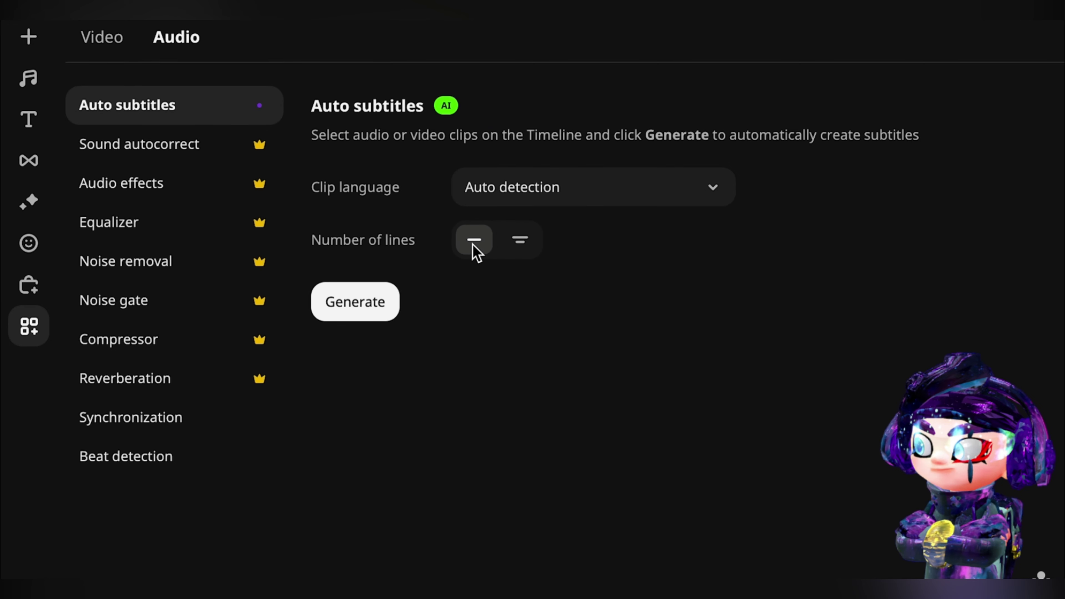
left_click(386, 307)
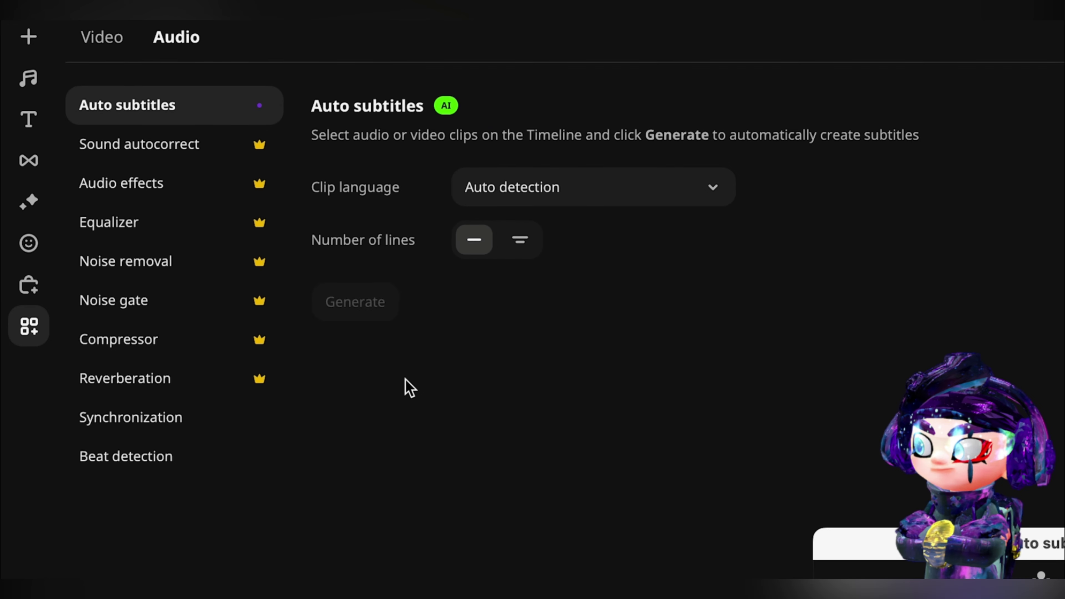